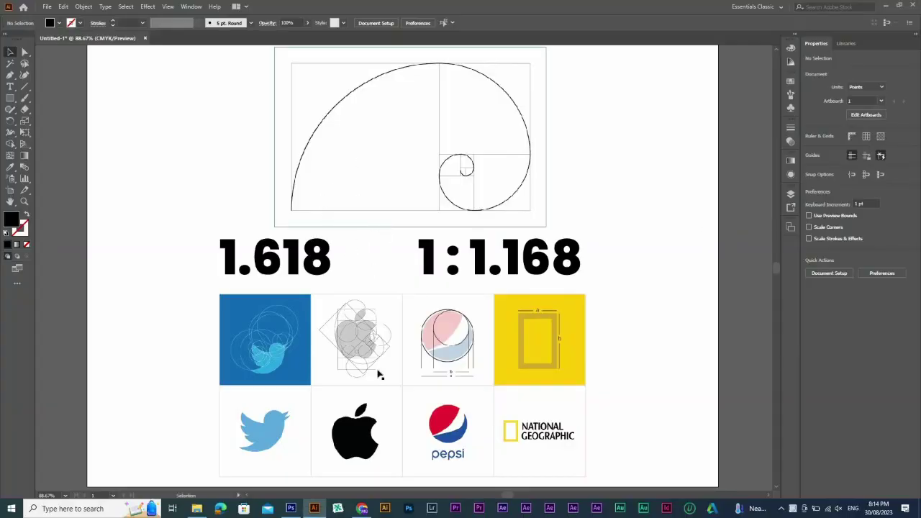
Examine the golden spiral, the painting with the spiral overlay and the two ratio texts above the logo grid
left_click_drag(443, 287, 436, 302)
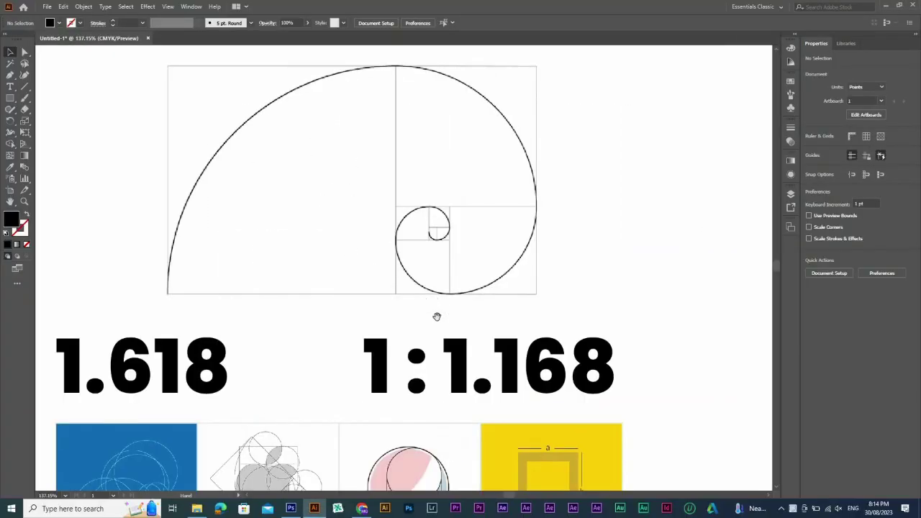
left_click_drag(393, 222, 407, 235)
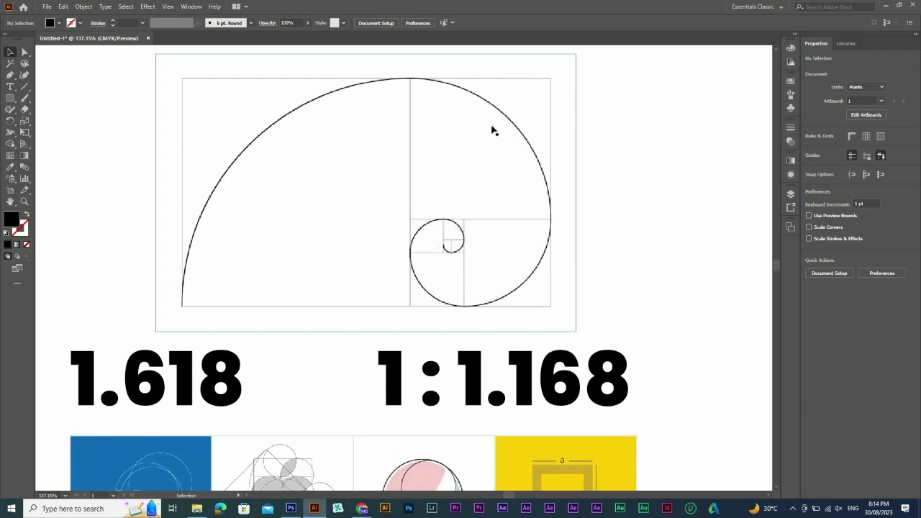
scroll(539, 323, "up", 5)
left_click(426, 211, "ctrl+alt")
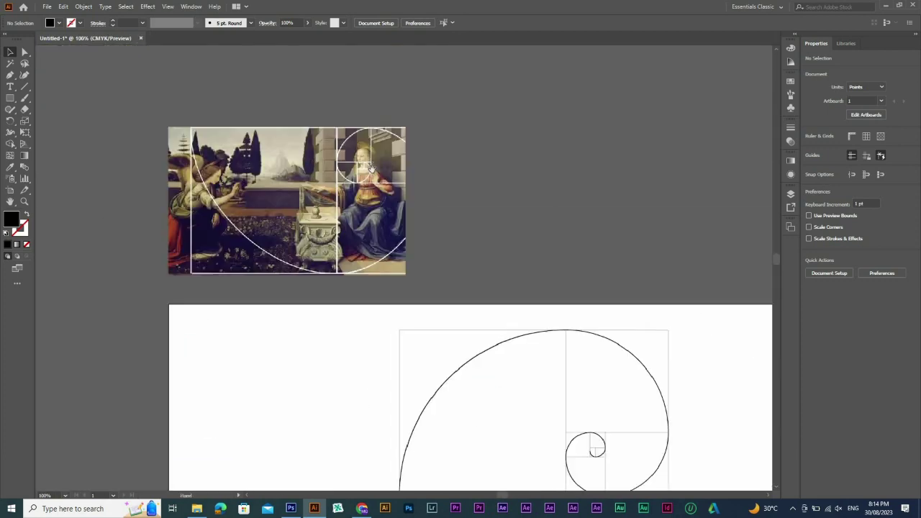
left_click_drag(479, 432, 397, 253)
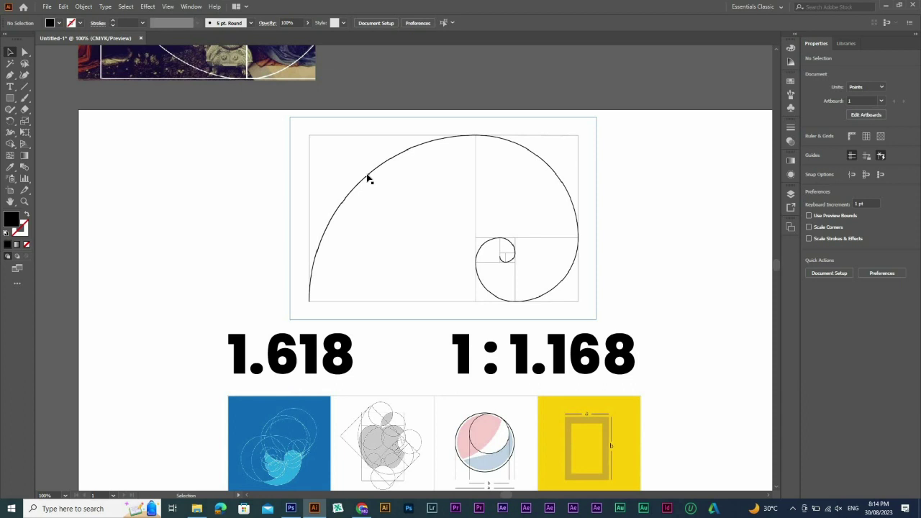
scroll(425, 226, "down", 3)
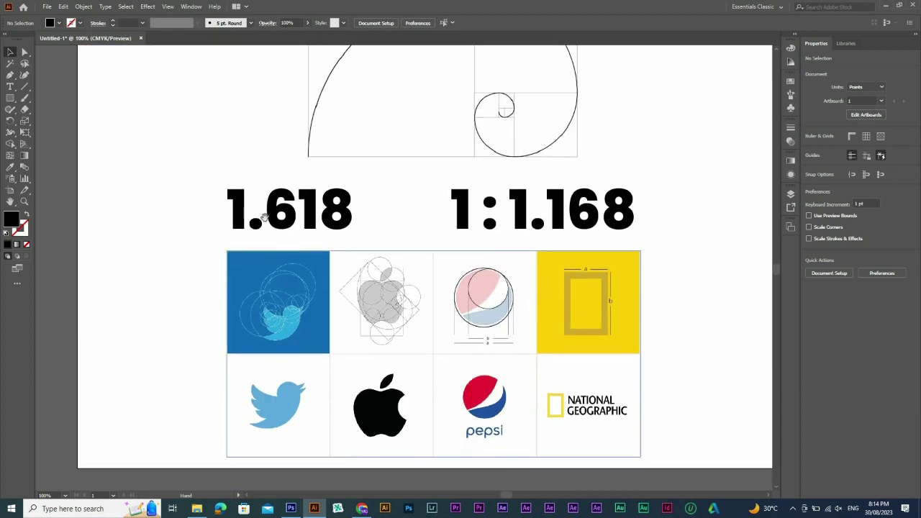
left_click_drag(208, 147, 689, 251)
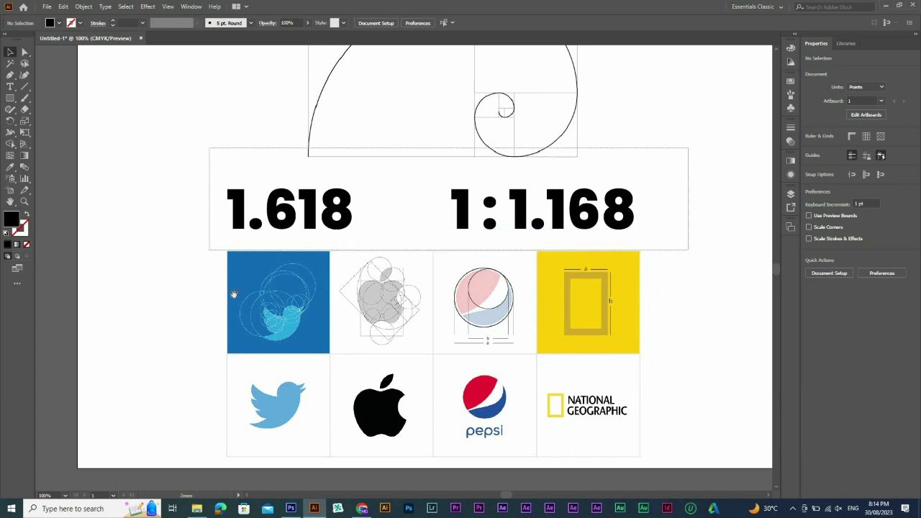
left_click_drag(259, 259, 356, 244)
mouse_move(137, 220)
left_mouse_down()
mouse_move(162, 271)
mouse_move(384, 310)
mouse_move(343, 222)
mouse_move(187, 246)
left_mouse_up()
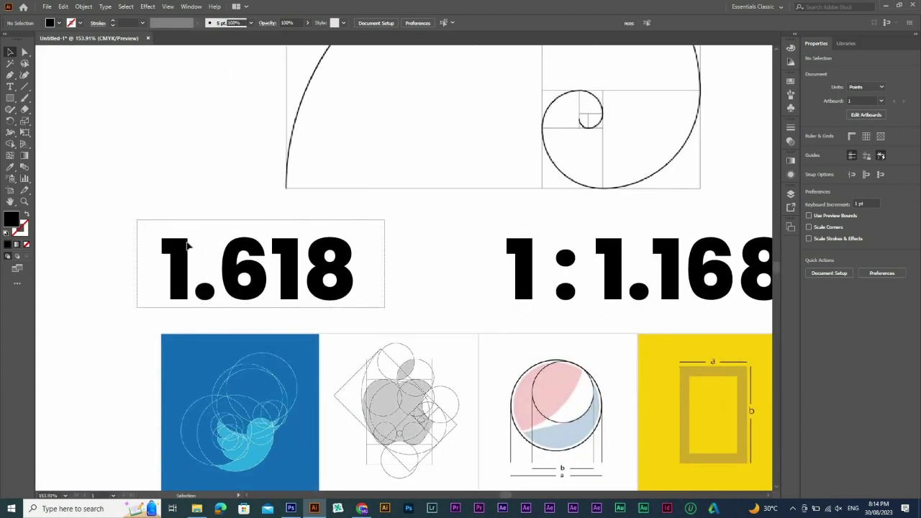
left_click_drag(386, 304, 296, 307)
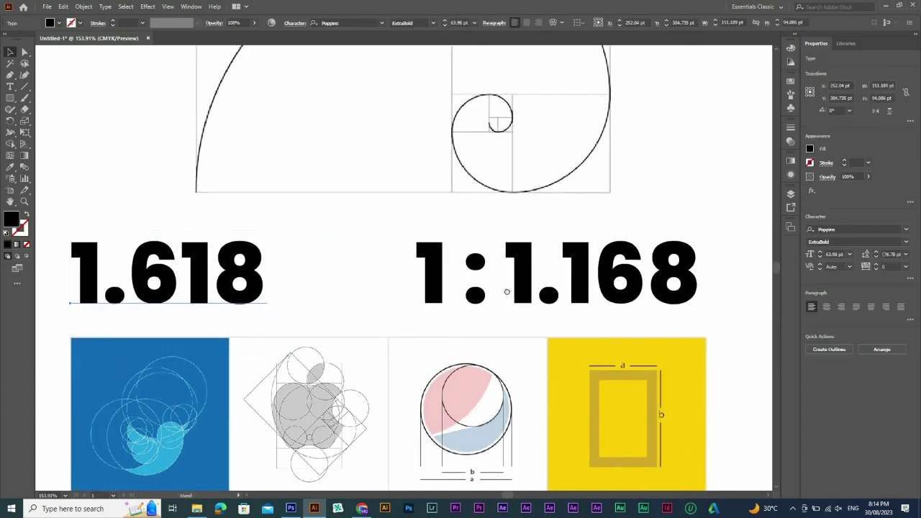
left_click_drag(507, 292, 348, 291)
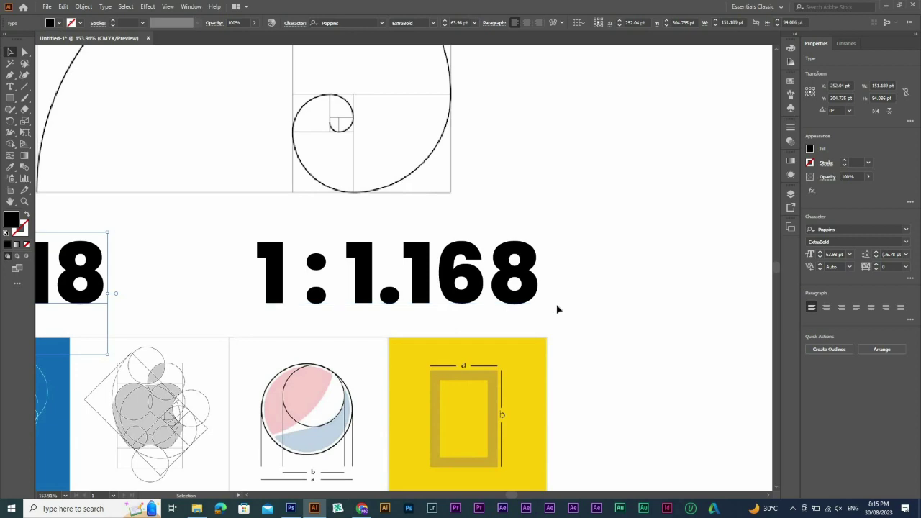
Correct the ratio text beside 1.618 so that it reads 1 : 1.618
left_click_drag(144, 255, 122, 265)
key("t")
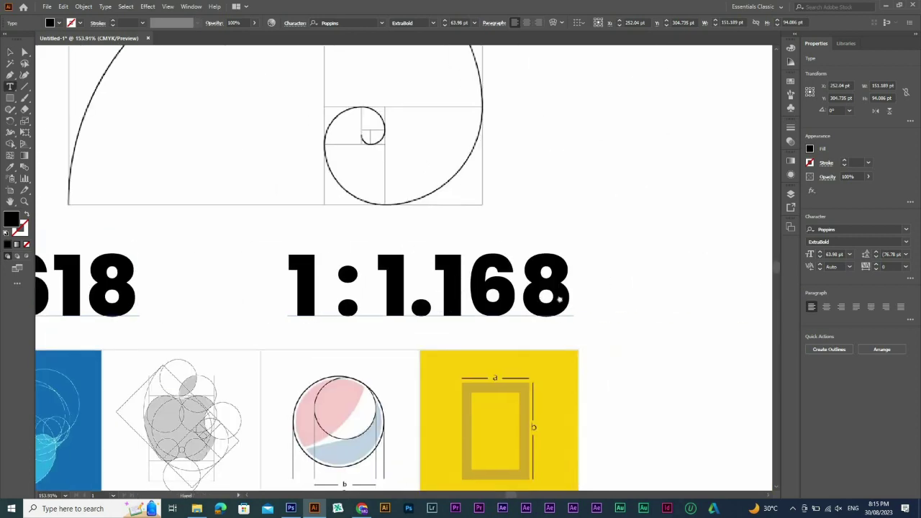
left_click_drag(559, 299, 533, 295)
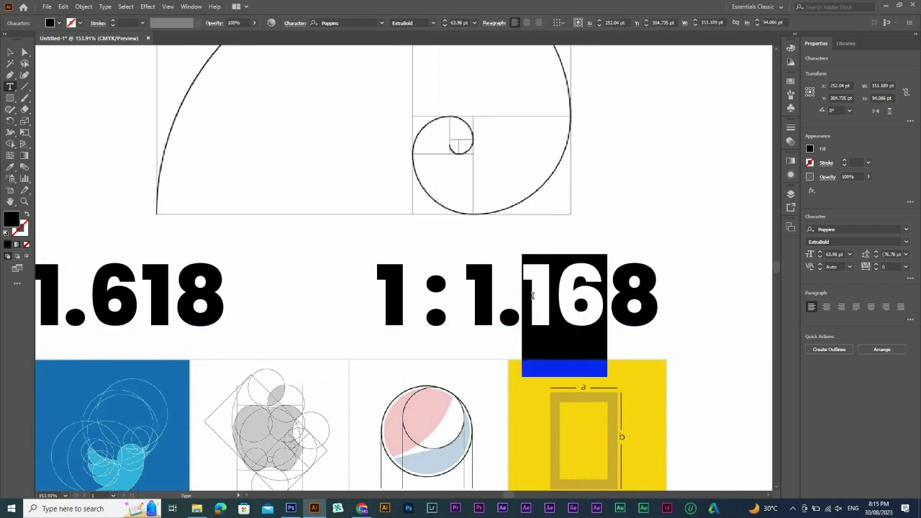
type("6188")
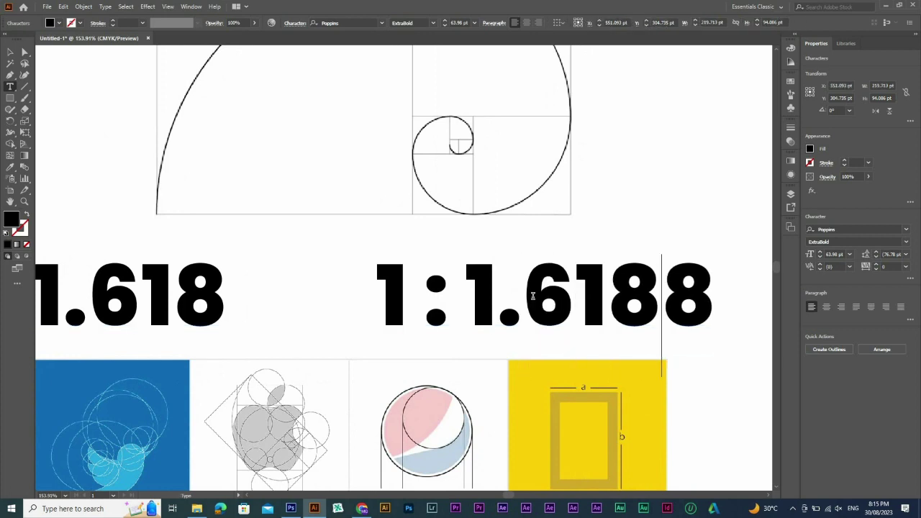
key("Delete")
key("Escape")
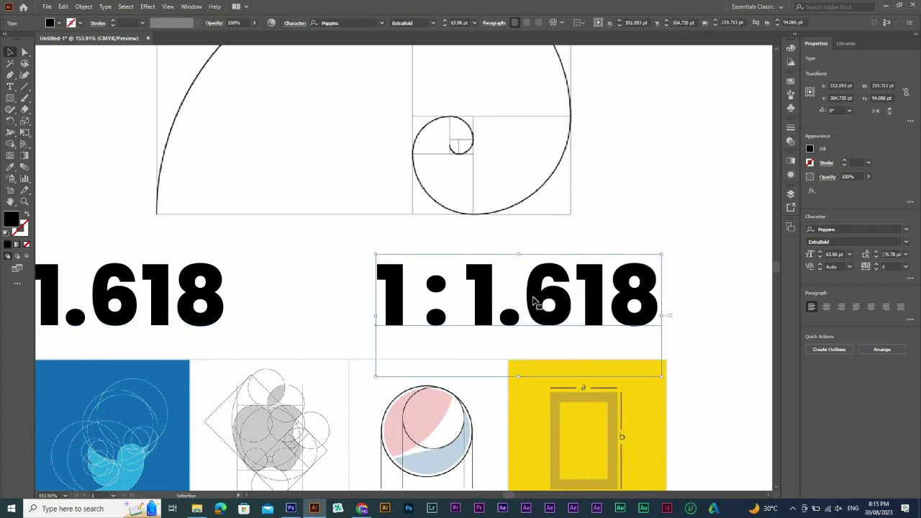
Examine the overlapping circles and rectangles that construct the Apple logo in the logo grid
left_click_drag(216, 304, 268, 303)
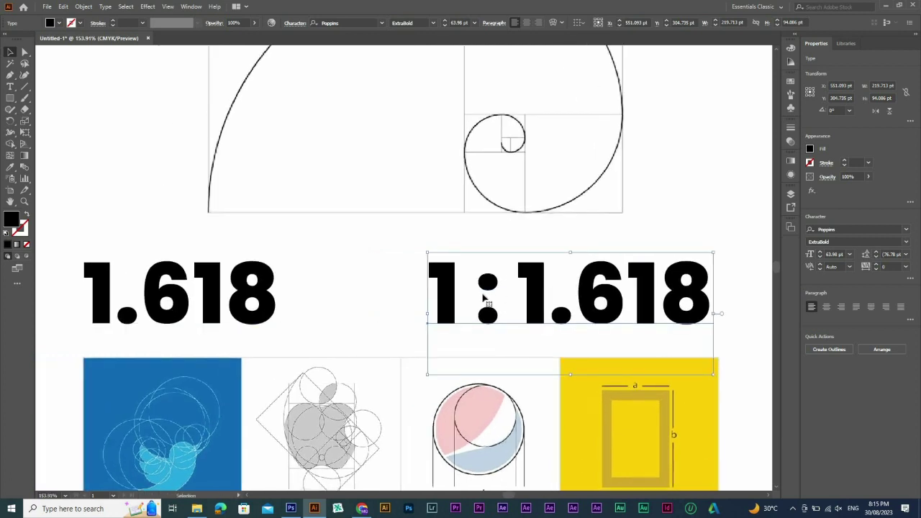
key("ctrl+alt+space")
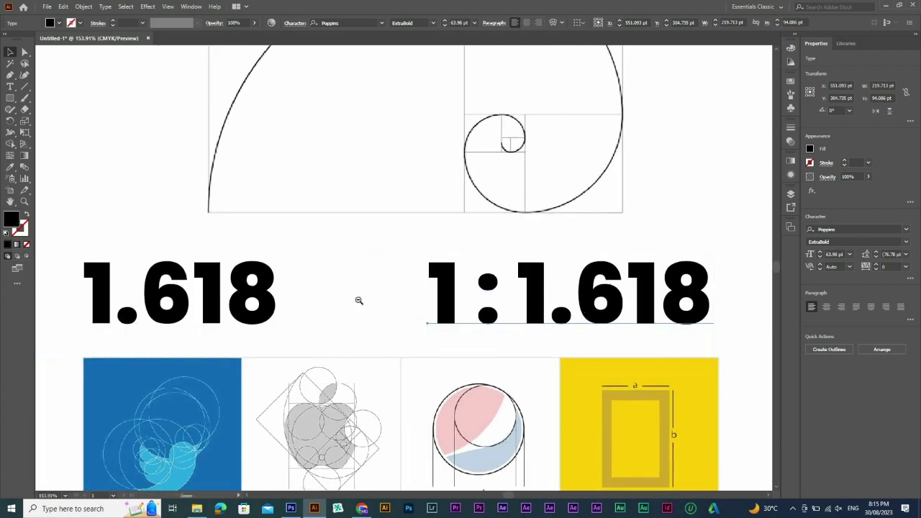
left_click(358, 301)
left_click(365, 331)
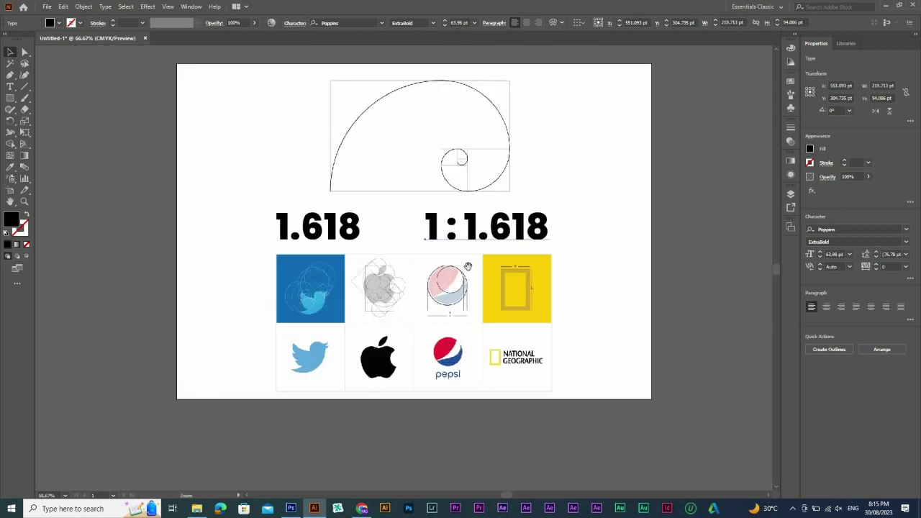
scroll(468, 267, "up", 1)
left_click(475, 245)
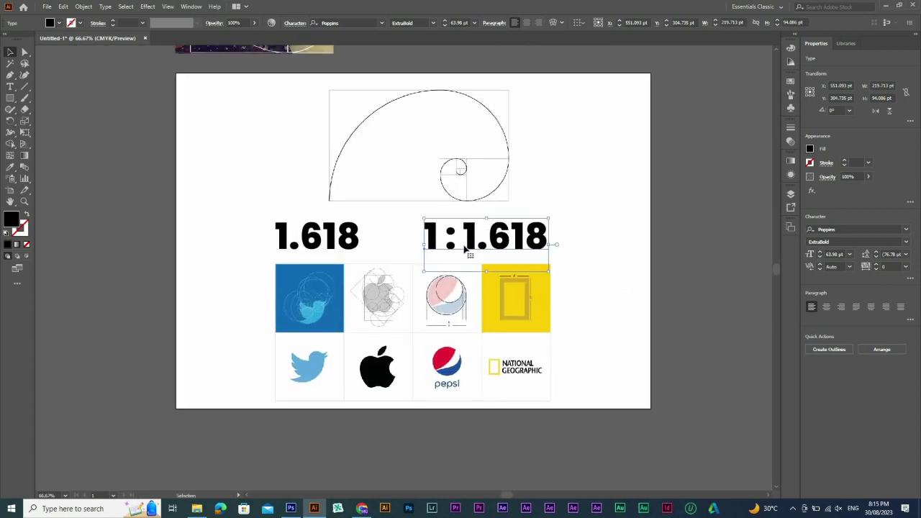
left_click_drag(278, 276, 567, 411)
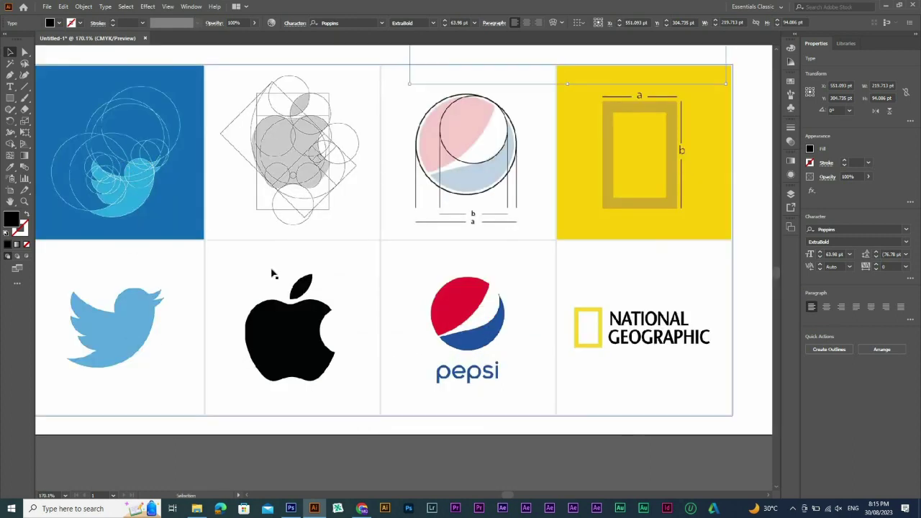
left_click_drag(216, 78, 435, 252)
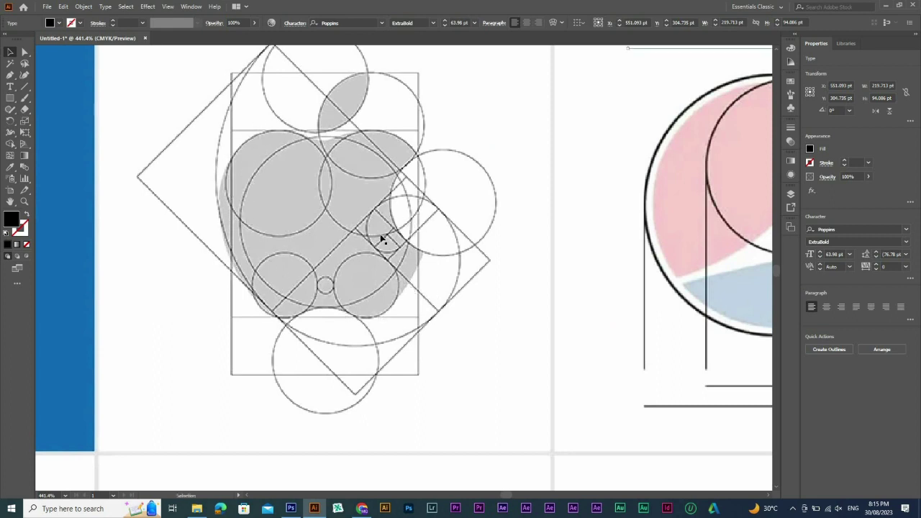
left_click(488, 267, "ctrl+alt")
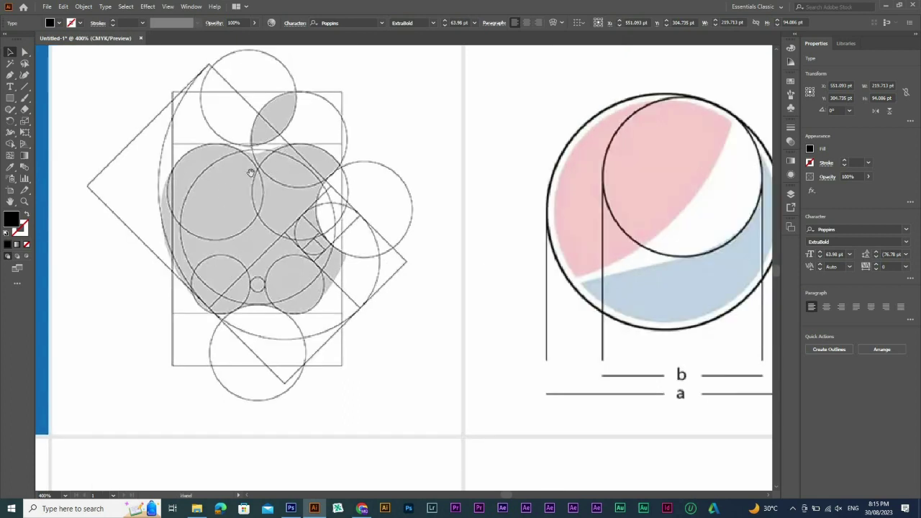
Examine the a and b proportions marked on the Pepsi and National Geographic logo constructions
left_click_drag(287, 230, 63, 230)
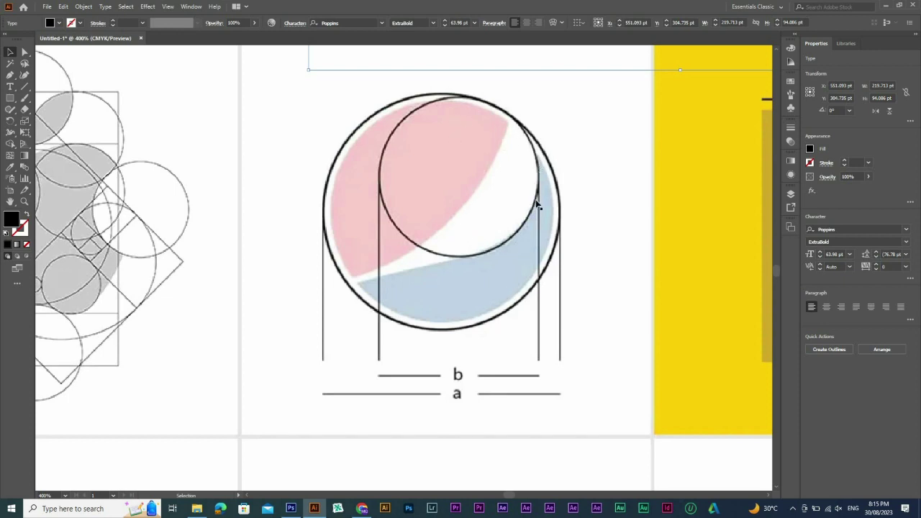
left_click(541, 263, "ctrl+alt")
left_click_drag(602, 247, 501, 180)
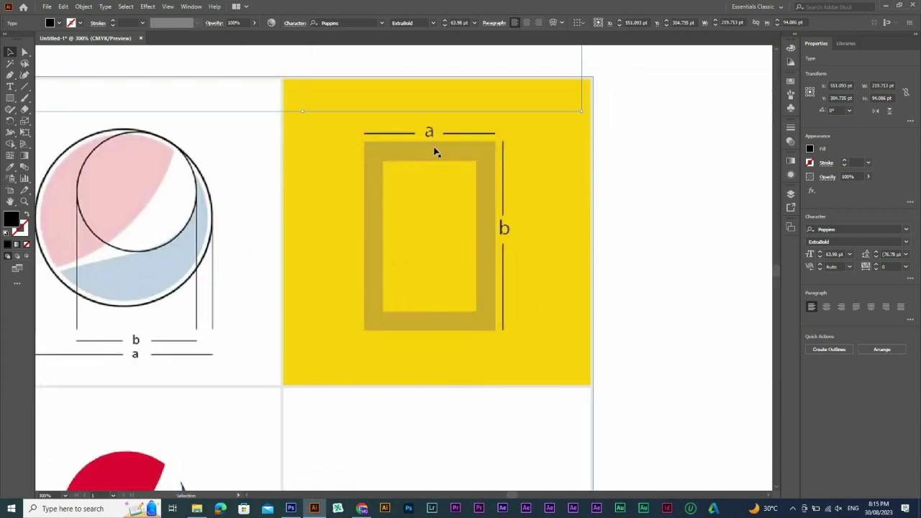
key("ctrl+alt+space")
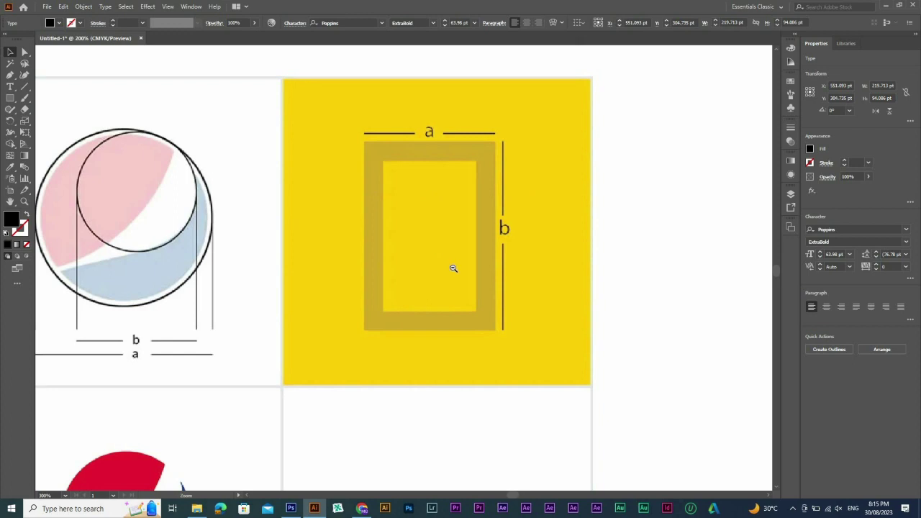
left_click(453, 268, "ctrl+alt")
left_click(434, 241, "ctrl+alt")
left_click(434, 240, "ctrl+alt")
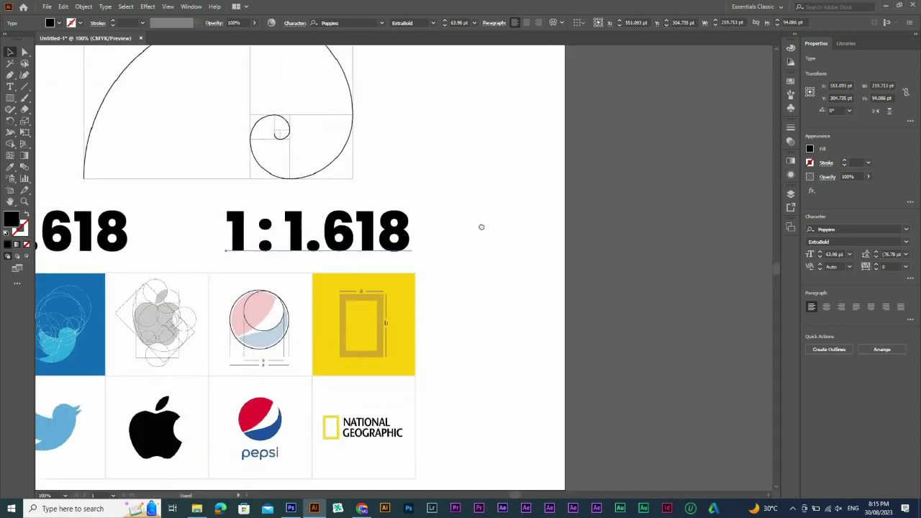
left_click_drag(481, 227, 501, 226)
left_click_drag(432, 227, 303, 200)
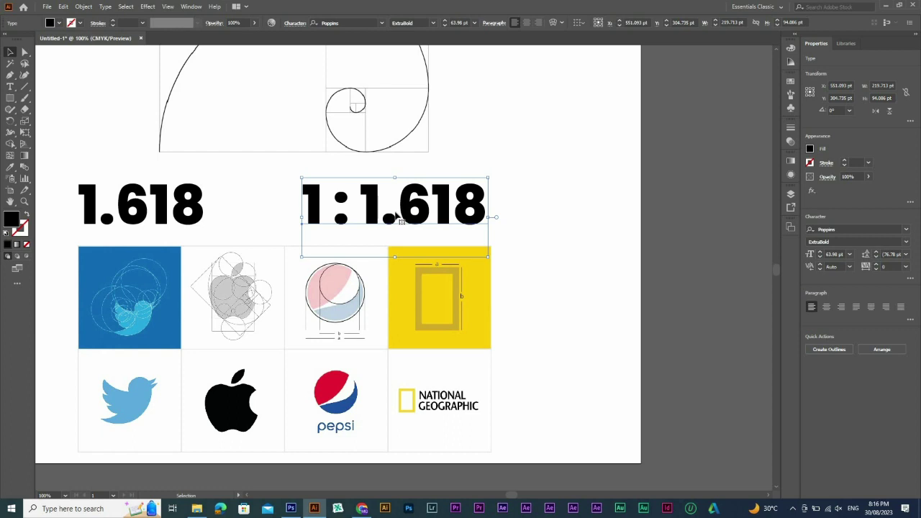
Review the whole layout, comparing the logo grid with the golden spiral and the painting above the artboard
left_click(418, 242)
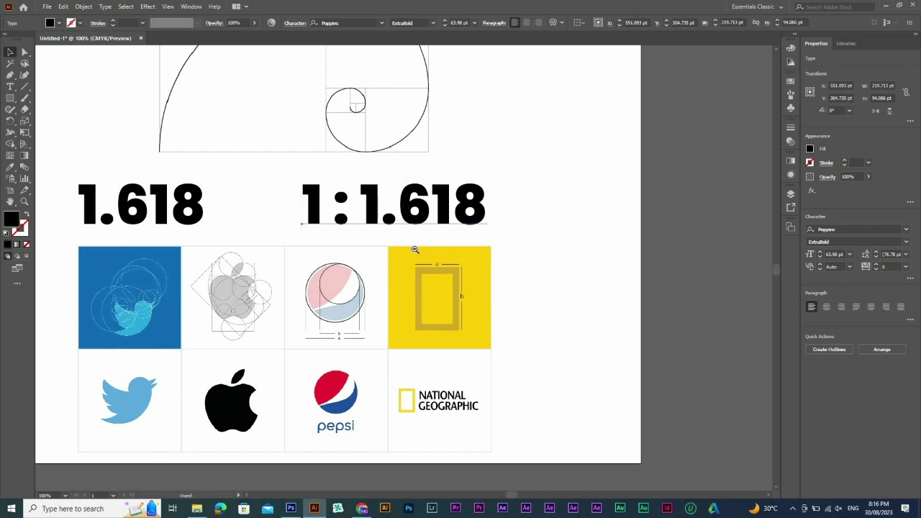
left_click(422, 263, "ctrl+alt")
left_click_drag(374, 327, 402, 268)
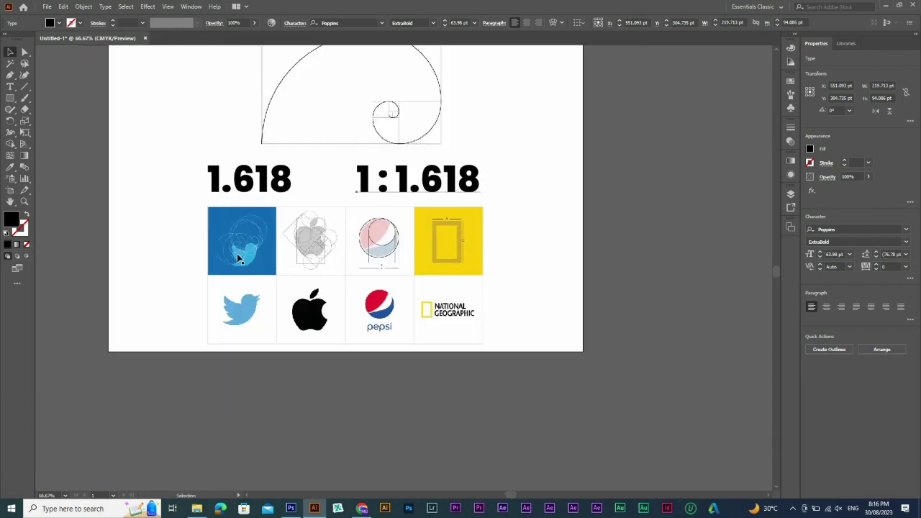
left_click_drag(175, 225, 579, 353)
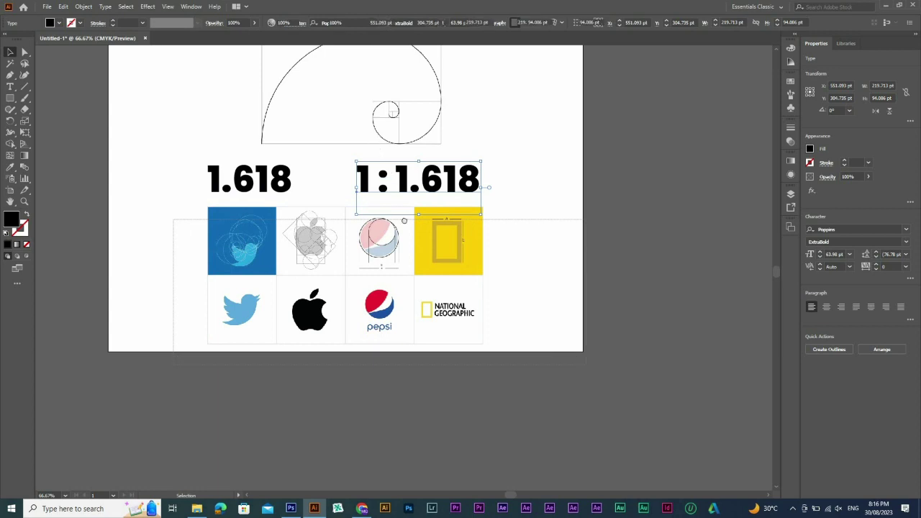
left_click_drag(385, 193, 419, 288)
left_click_drag(411, 190, 427, 329)
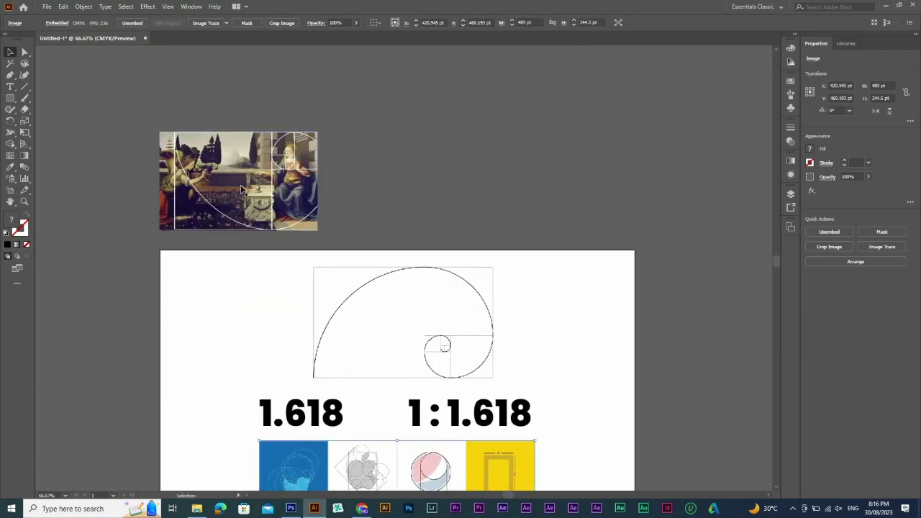
left_click_drag(395, 208, 394, 162)
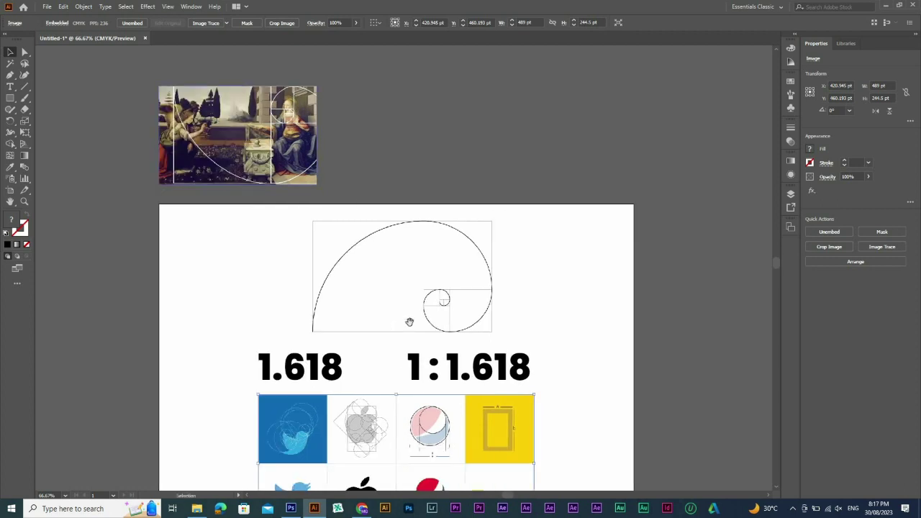
scroll(389, 331, "down", 5)
scroll(203, 177, "down", 3)
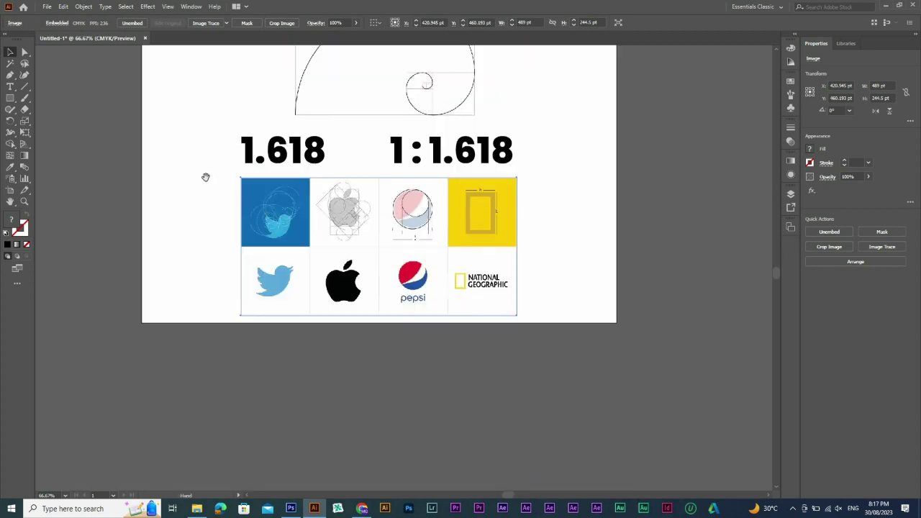
scroll(264, 183, "up", 6)
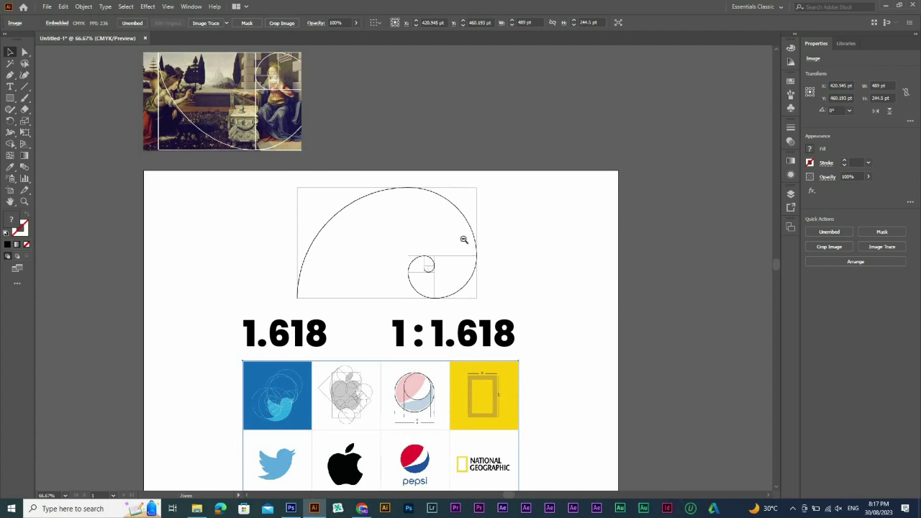
Move both ratio texts and the logo grid image together off the artboard, to its left, leaving the spiral in place
key("ctrl+minus")
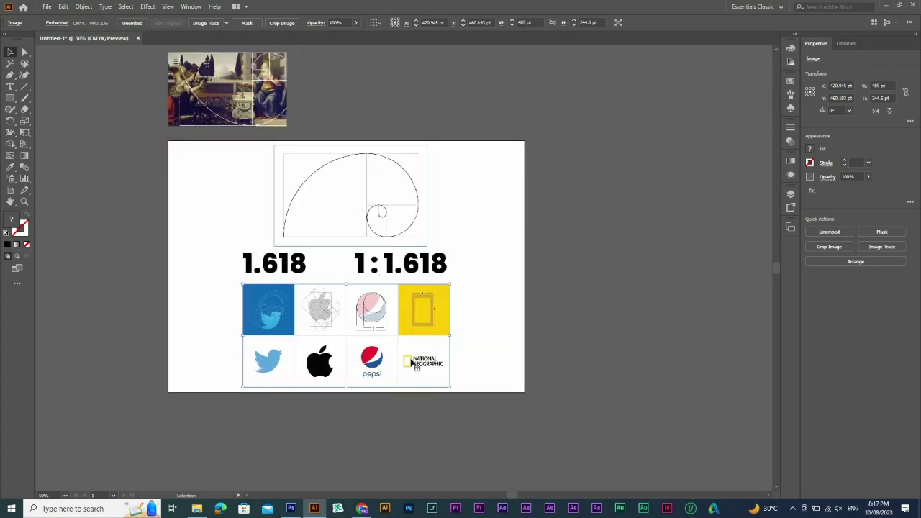
left_click_drag(396, 314, 452, 323)
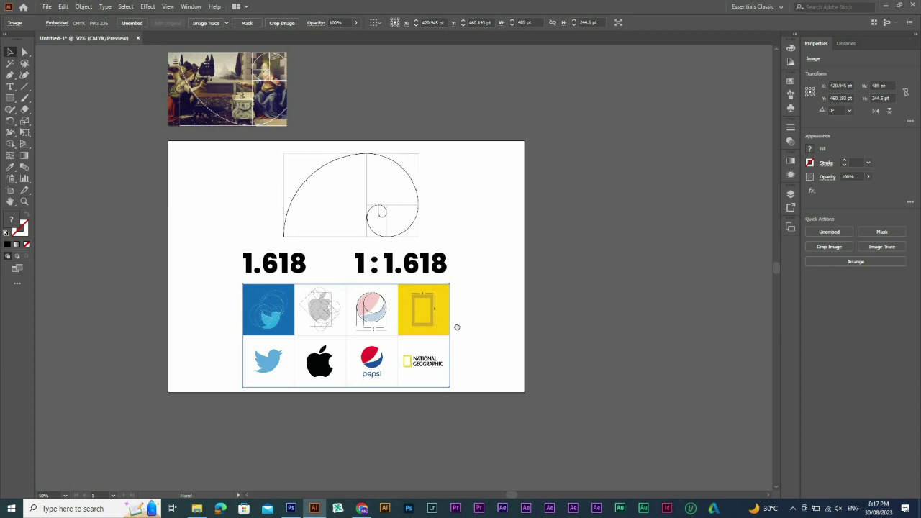
left_click_drag(263, 238, 266, 264)
left_click_drag(425, 280, 95, 279)
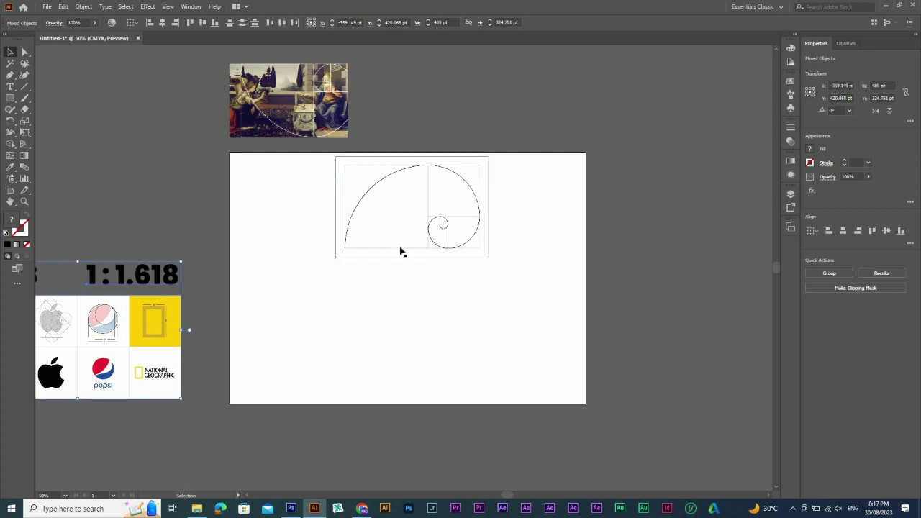
Move the golden spiral image off the artboard, placing it above the artboard beside the painting
left_click_drag(400, 252, 472, 136)
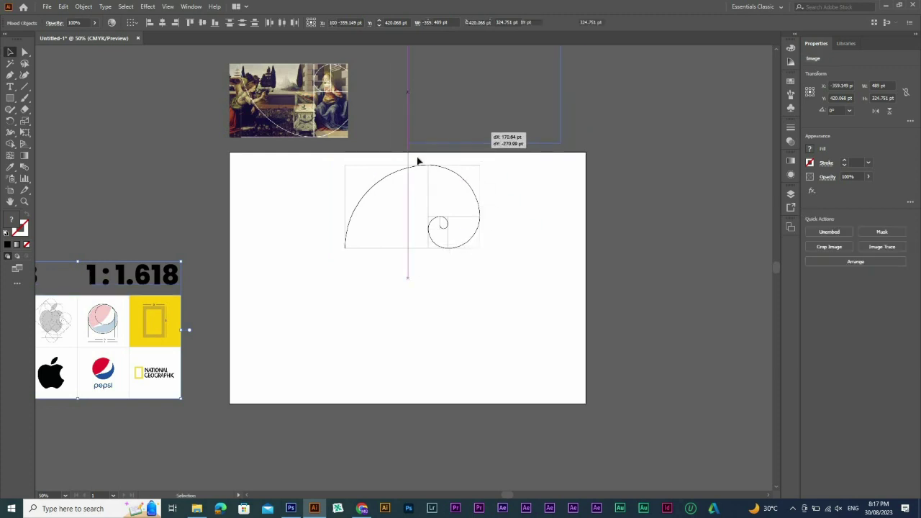
key("ctrl+space")
left_click(510, 199)
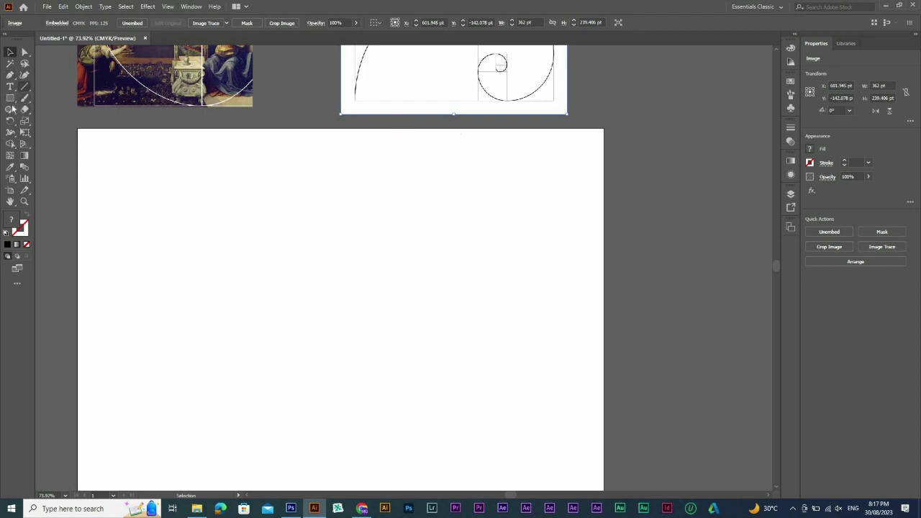
Draw a circle about 374 pt in diameter on the artboard, with no fill and a black stroke
left_click_drag(10, 99, 54, 121)
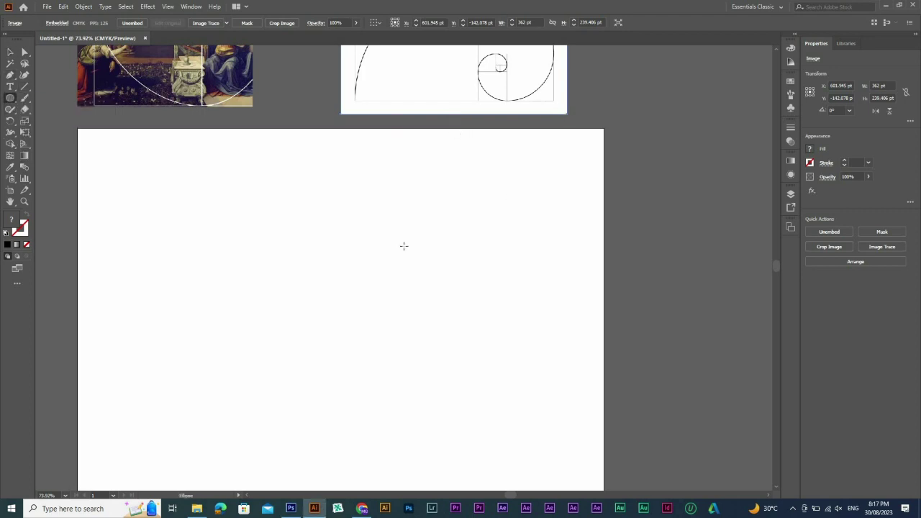
scroll(369, 221, "down", 2)
left_click_drag(234, 167, 461, 347)
key("v")
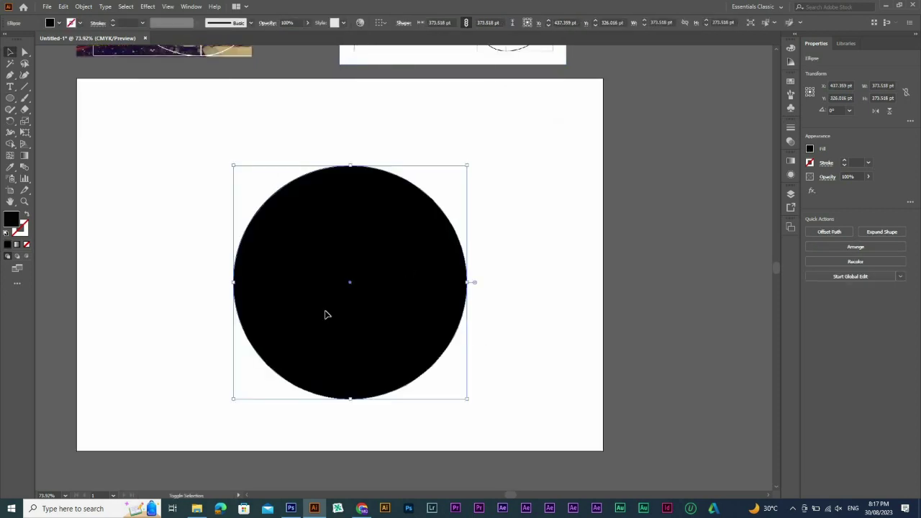
key("shift+x")
Delete the circle's right and bottom anchor points, leaving only the upper-left quarter arc
key("a")
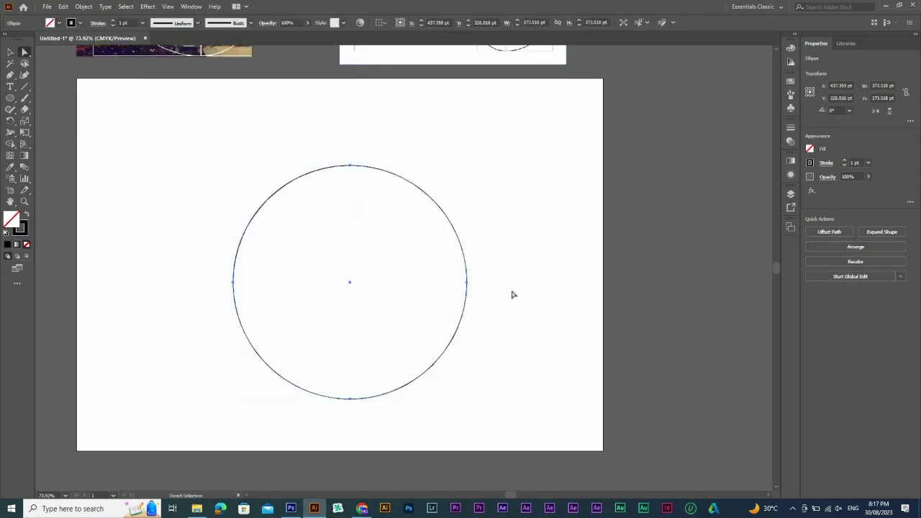
left_click(466, 282)
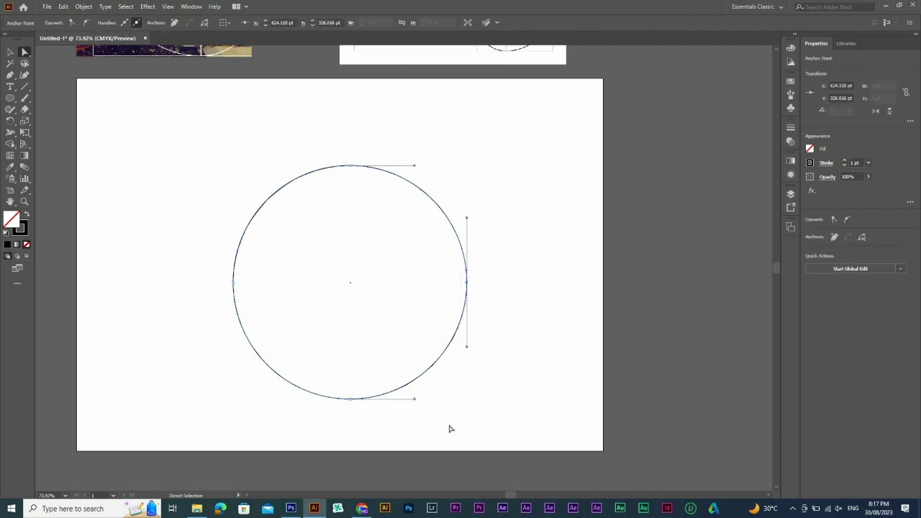
left_click_drag(372, 421, 335, 395)
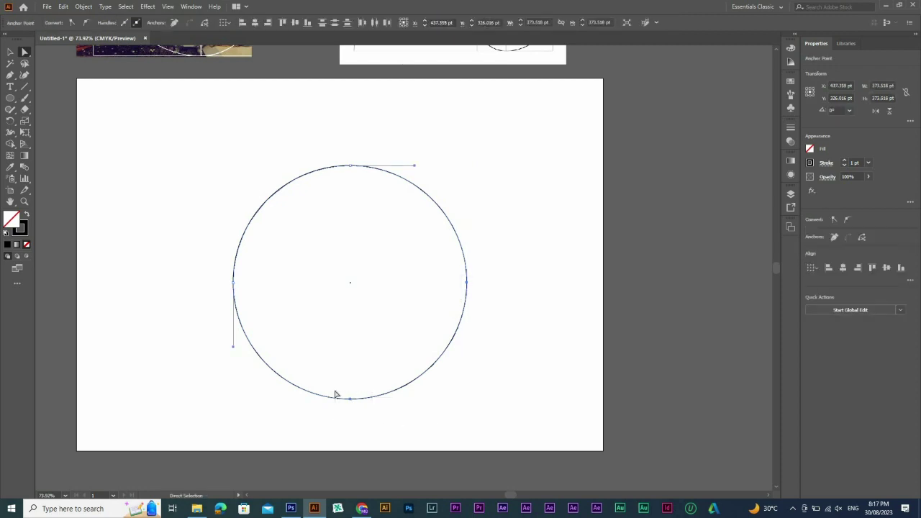
key("Delete")
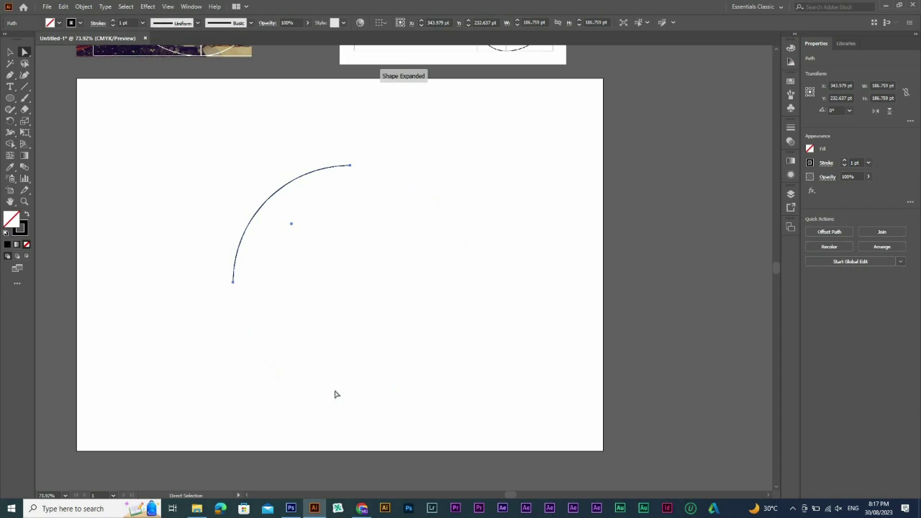
Move the quarter arc into the upper-left area of the artboard
key("v")
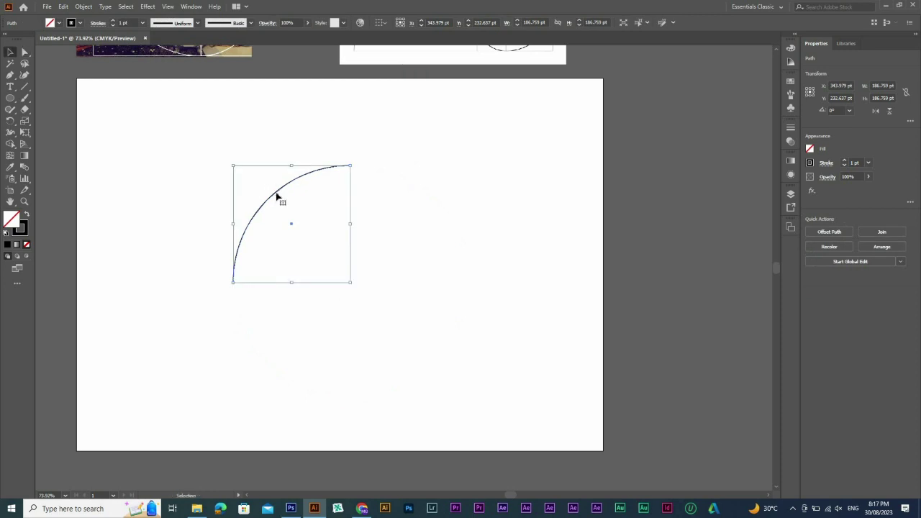
left_click_drag(276, 195, 312, 196)
left_click_drag(378, 192, 365, 321)
left_click_drag(413, 94, 412, 245)
left_click_drag(316, 483, 321, 328)
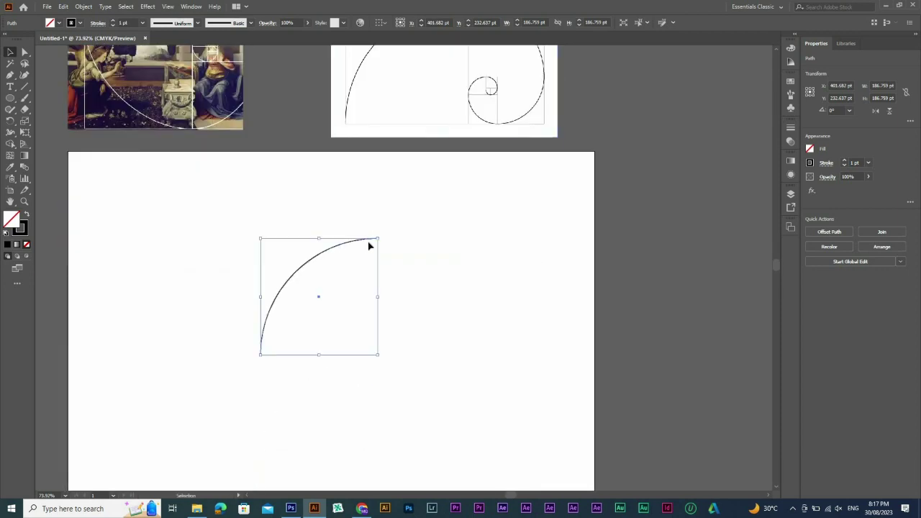
left_click_drag(317, 260, 248, 233)
Duplicate the quarter arc, placing the copy slightly below and to the right of the original
left_click_drag(435, 351, 129, 185)
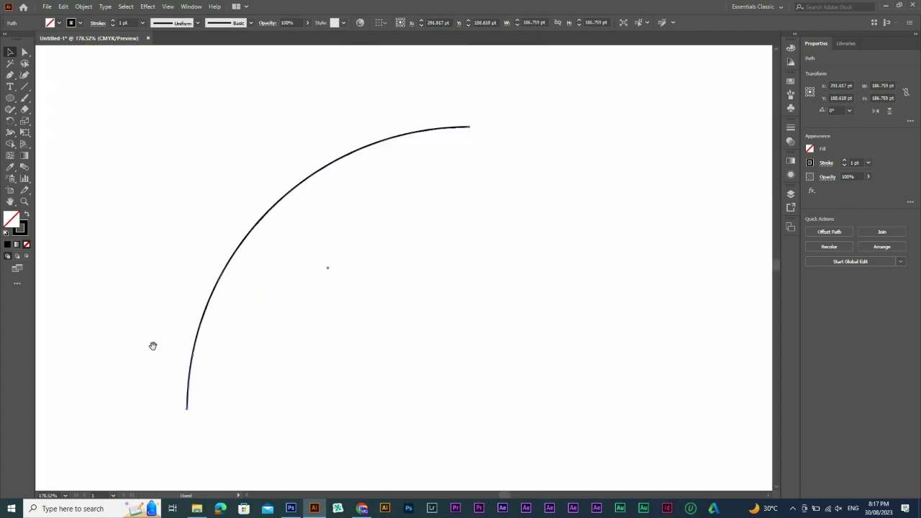
left_click(369, 306, "ctrl+alt")
left_click(413, 259, "ctrl+alt")
left_click(409, 251, "ctrl+alt")
left_click_drag(393, 242, 321, 214)
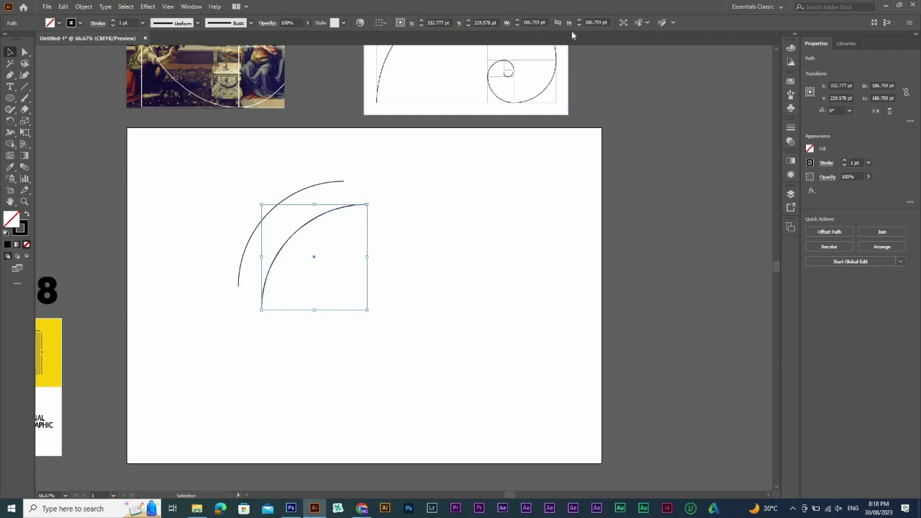
Examine the copied arc's width and height values under screen magnification
key("super+plus")
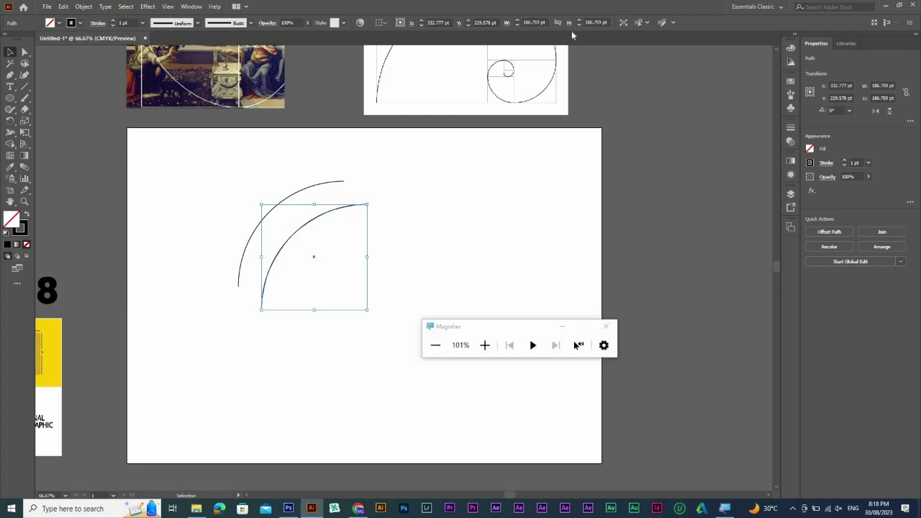
key("super+plus")
key("super+plus")
key("super+plus")
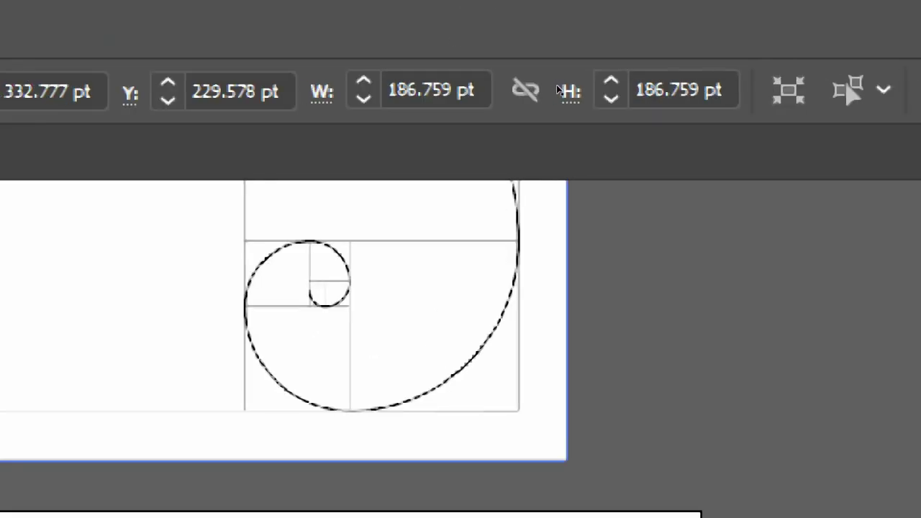
key("super+minus")
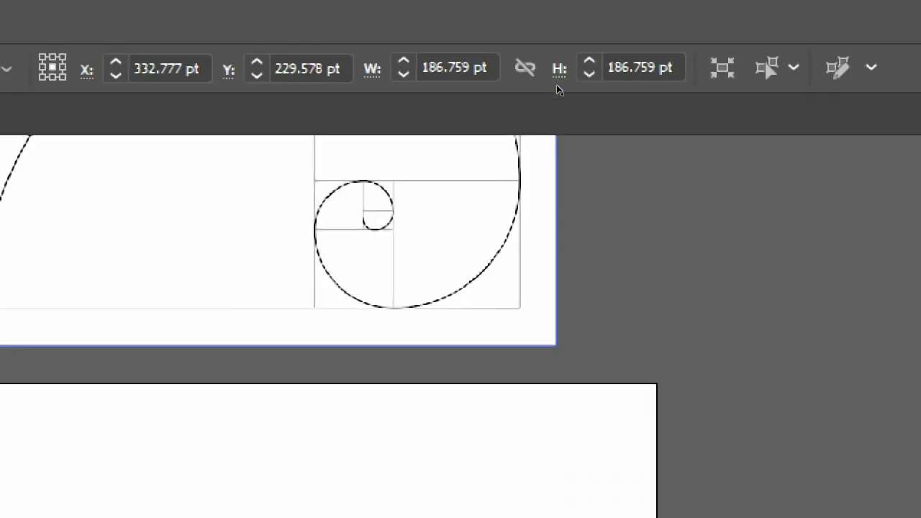
key("super+minus")
key("super+minus")
key("super+minus")
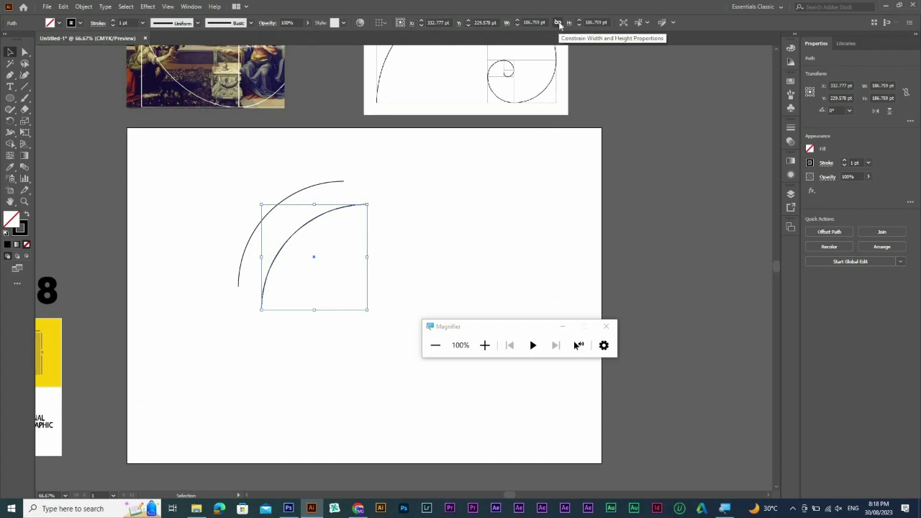
Constrain the copied arc's width and height proportions and divide its width by 1.618
left_click(558, 23)
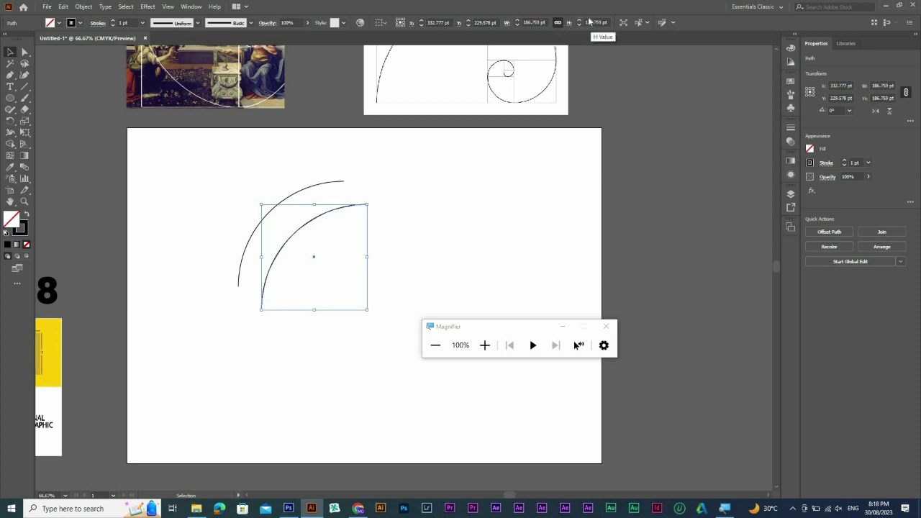
left_click(546, 21)
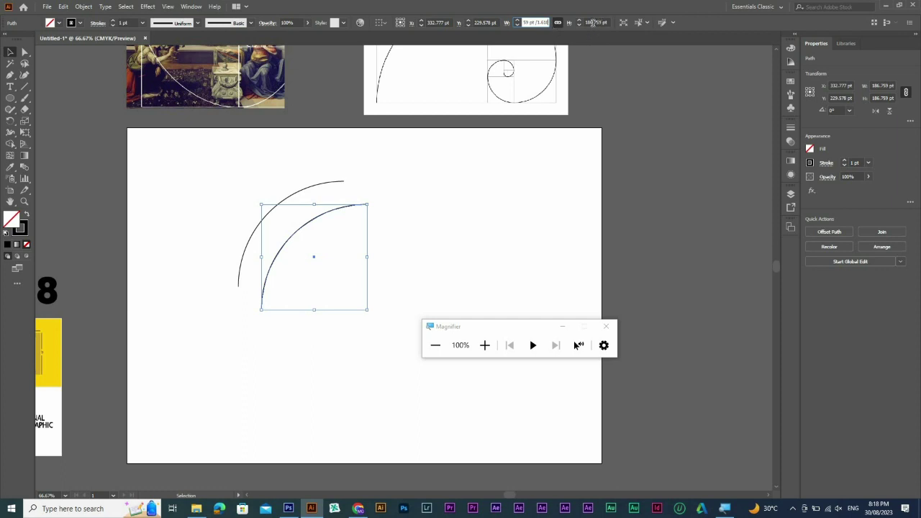
key("Return")
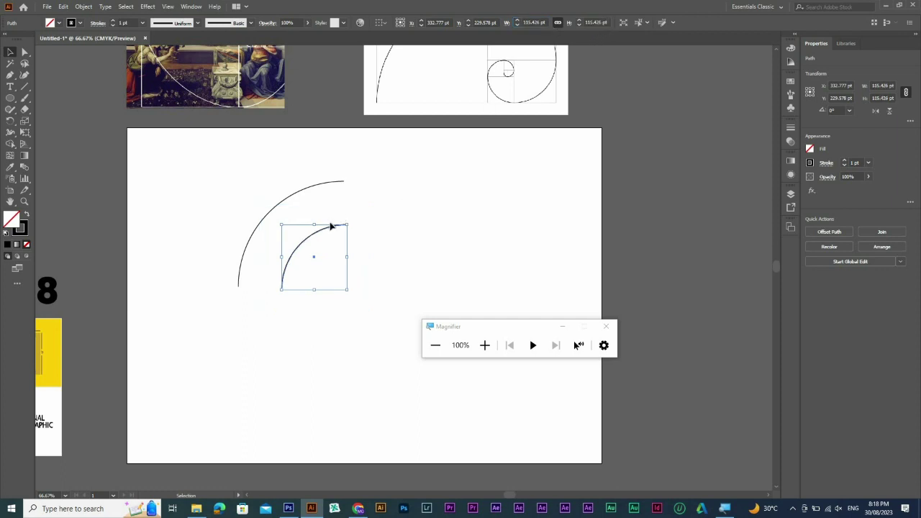
Rotate the smaller arc 90° clockwise and attach it to the upper end of the large arc
left_click_drag(331, 226, 395, 126)
left_click_drag(430, 154, 422, 232)
scroll(399, 108, "up", 4)
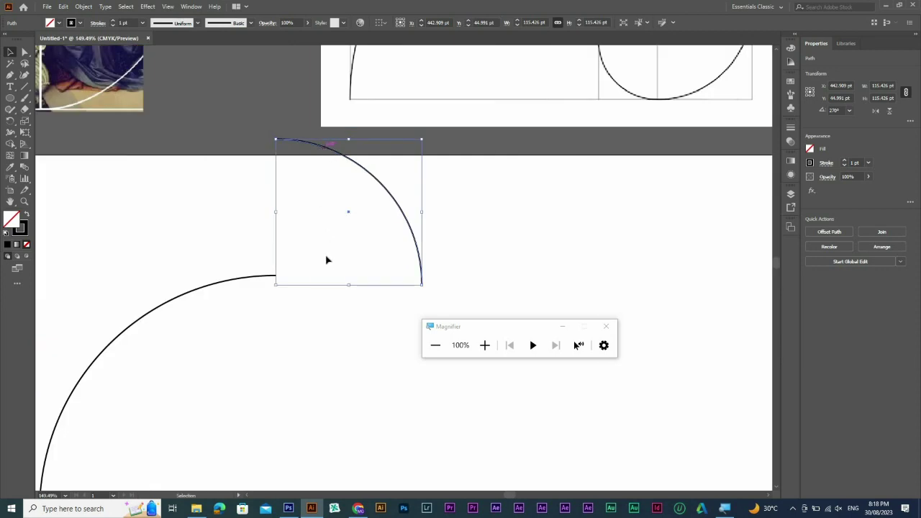
left_click_drag(329, 146, 329, 283)
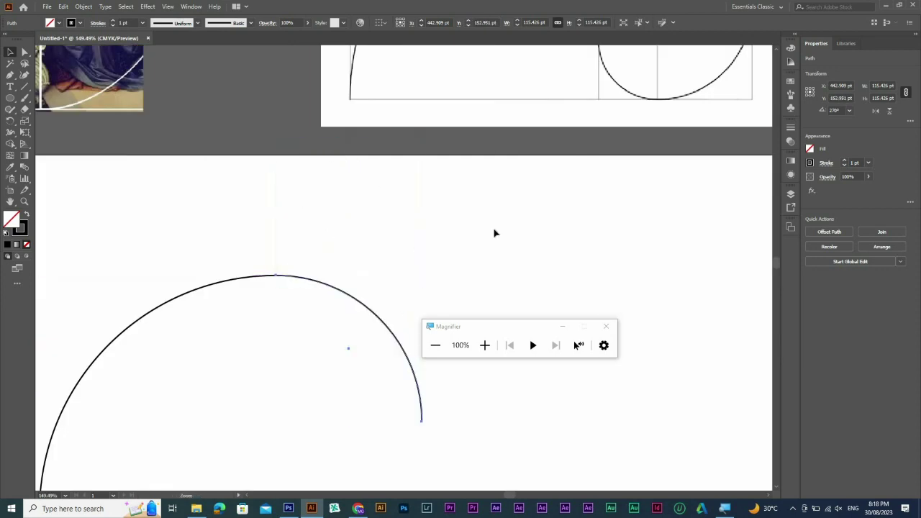
Examine the joint between the first two arcs up close and put the Magnifier window away
left_click(285, 282)
scroll(269, 270, "up", 10)
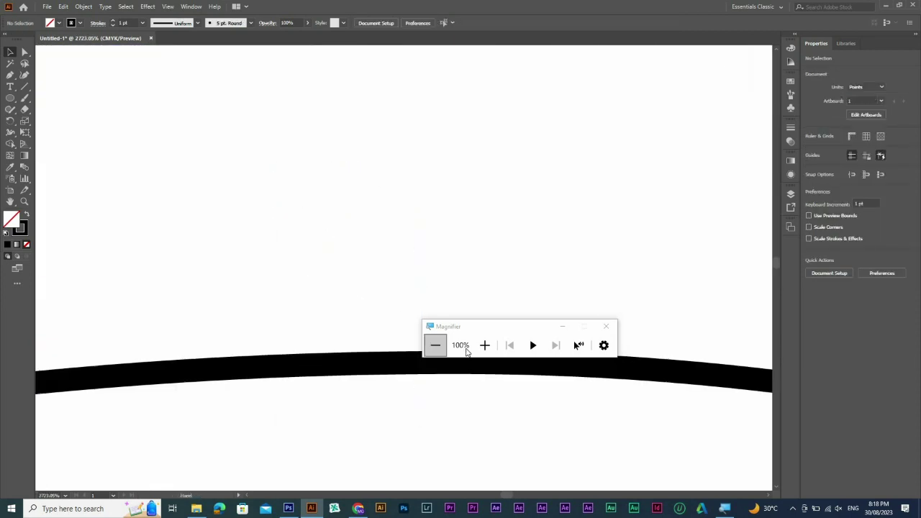
left_click(411, 445, "ctrl+alt")
left_click(341, 360, "ctrl+alt")
left_click(562, 327)
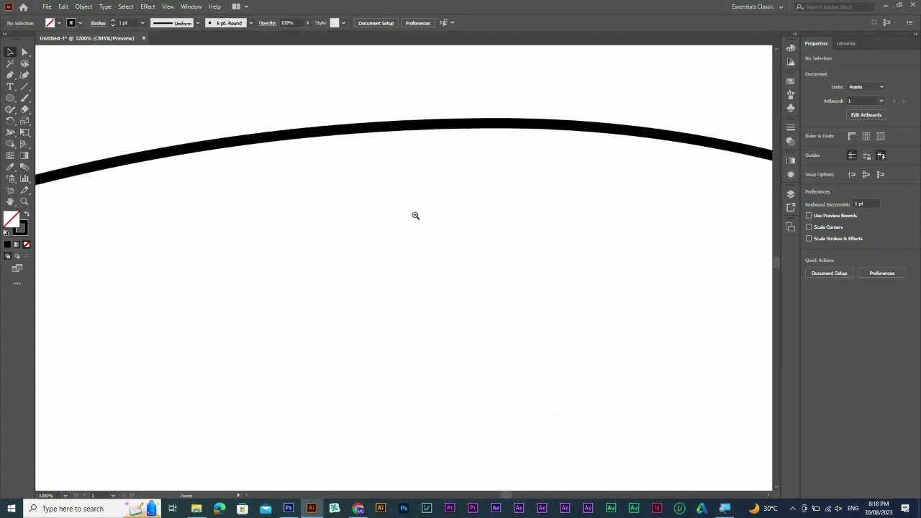
left_click(415, 216, "ctrl+alt")
left_click(416, 216, "ctrl+alt")
left_click(438, 230, "ctrl+alt")
left_click(438, 229, "ctrl+alt")
left_click(503, 269, "ctrl+alt")
left_click(518, 287, "ctrl+alt")
left_click(517, 299, "ctrl+alt")
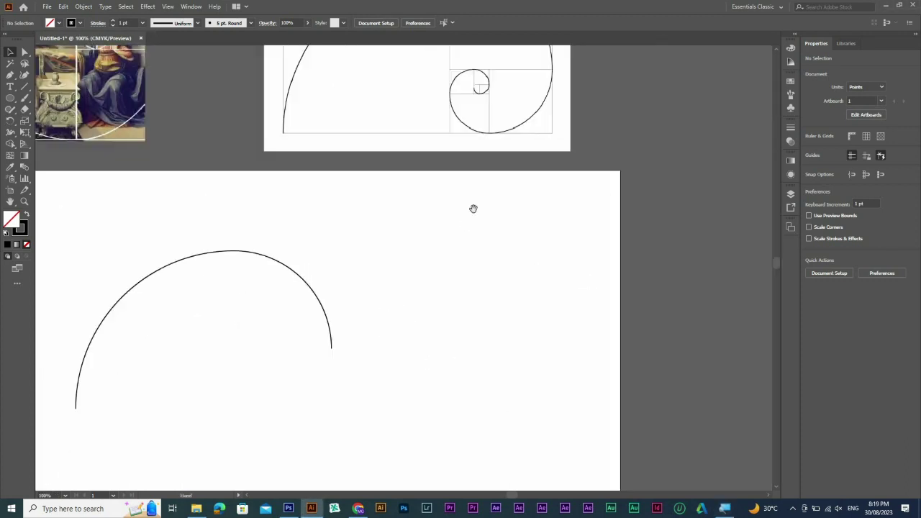
Duplicate the second arc and place the copy inside the curve
left_click_drag(473, 209, 433, 171)
left_click_drag(434, 167, 337, 227)
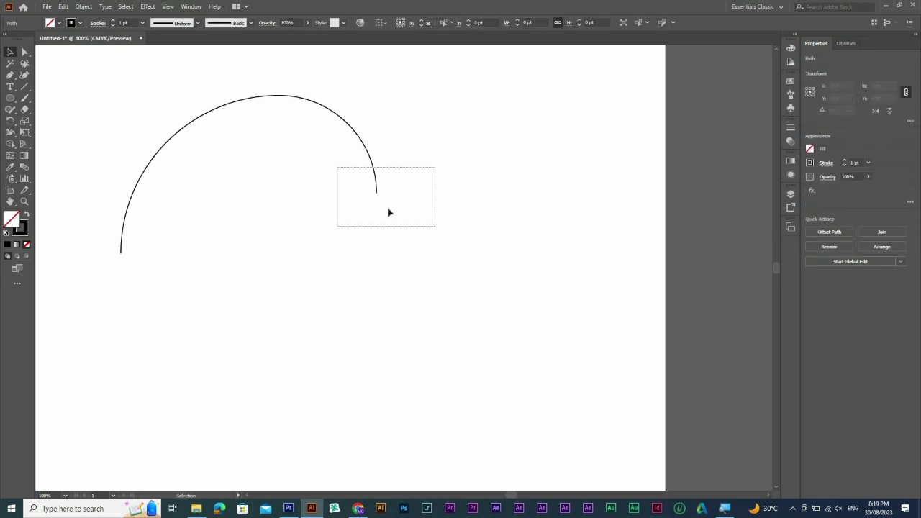
left_click_drag(398, 186, 474, 309)
left_click_drag(425, 246, 384, 317)
Divide the third arc's width by 1.618 and attach it, rotated 90° clockwise, to the second arc's free end
left_click(544, 23)
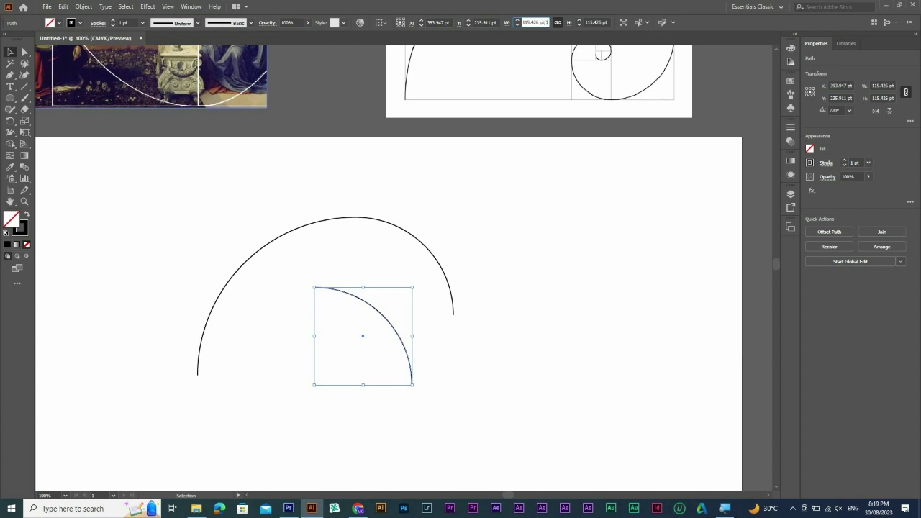
type("/1.618")
key("Return")
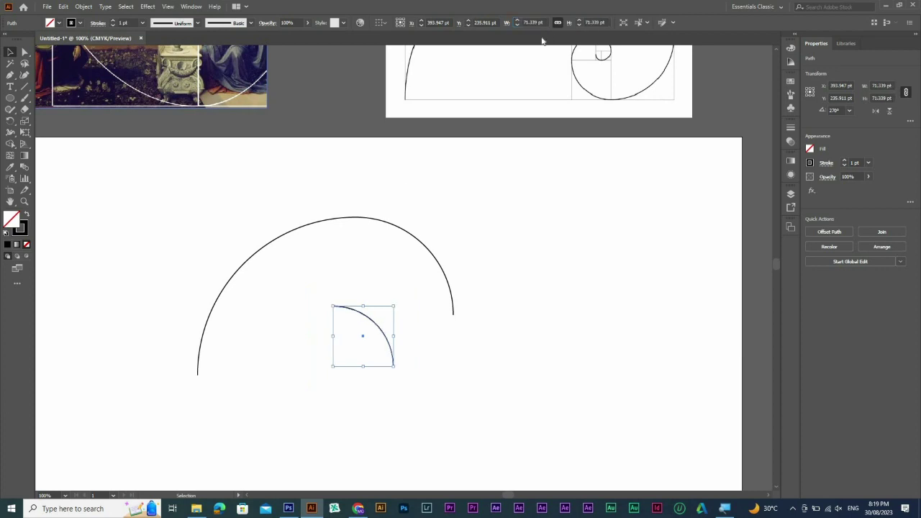
left_click_drag(386, 334, 488, 350)
left_click_drag(499, 318, 465, 313)
Duplicate the third arc inside the curve and divide the copy's width by 1.618
left_click_drag(497, 353, 401, 317)
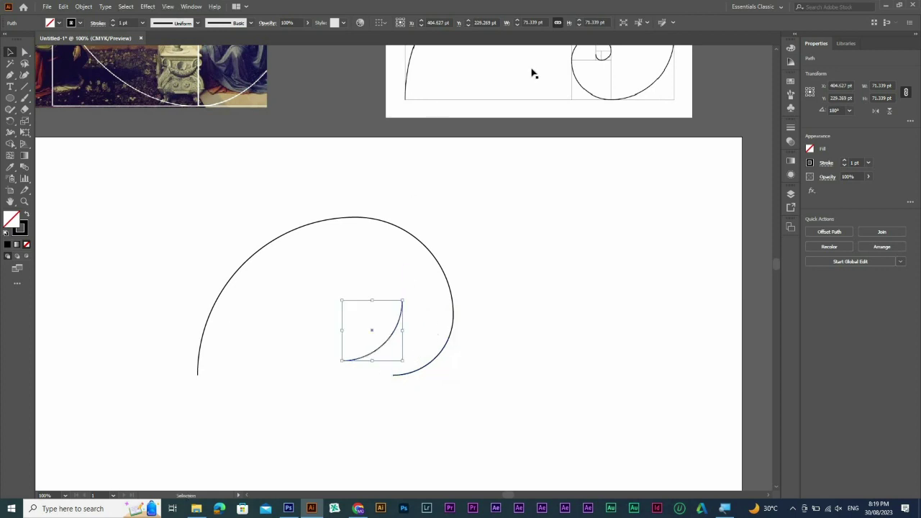
left_click(545, 22)
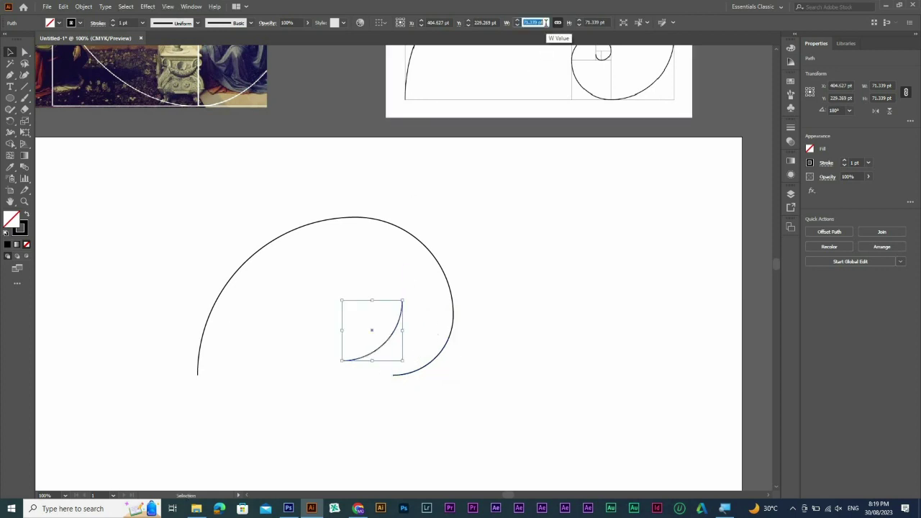
key("BackSpace")
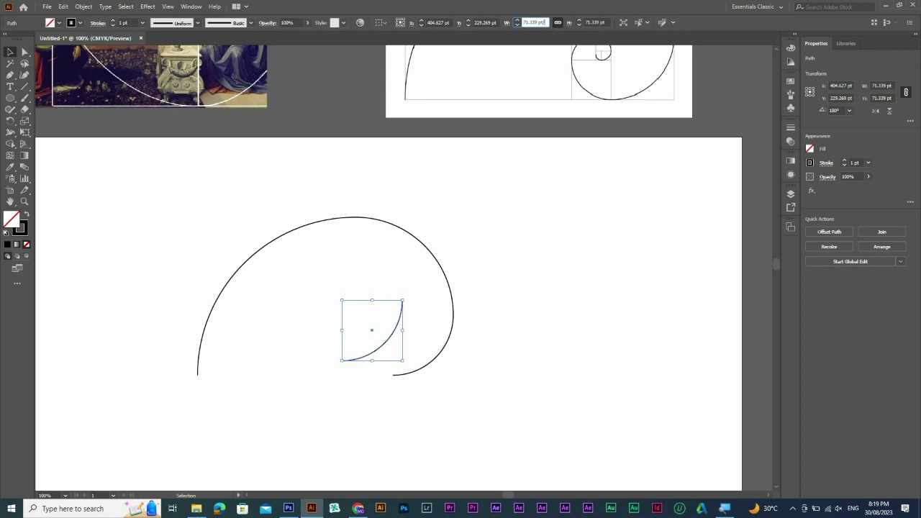
type("71.339 pt/1.618")
key("Return")
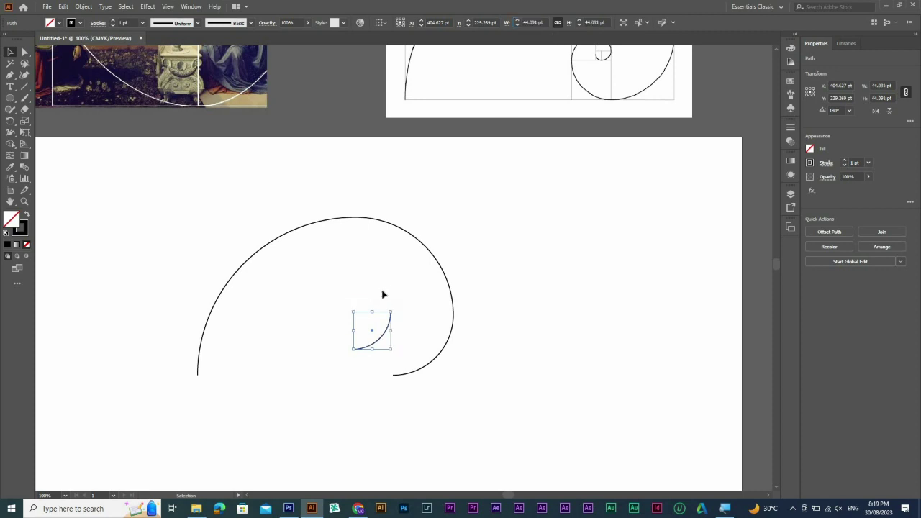
Rotate the fourth arc 90° clockwise and attach it to the lower end of the third arc
mouse_move(389, 377)
left_mouse_down()
mouse_move(384, 354)
mouse_move(387, 378)
left_mouse_up()
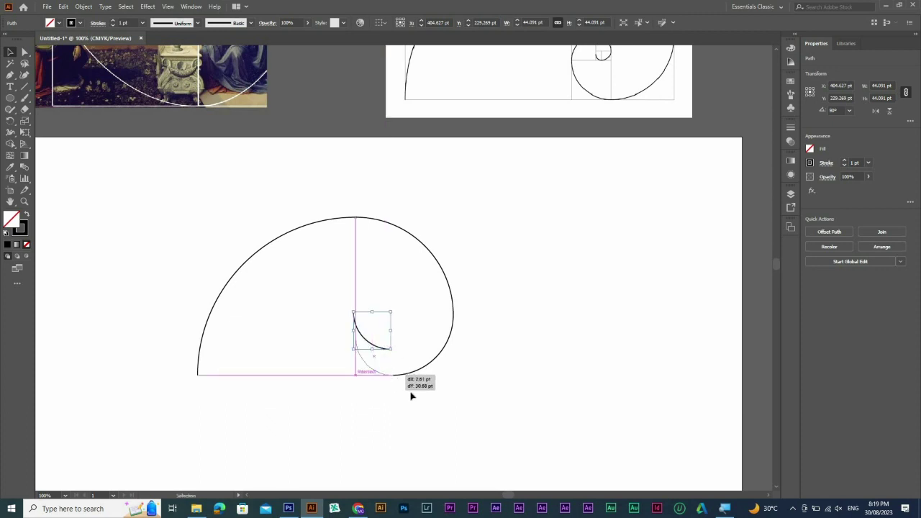
left_click(315, 324)
left_click_drag(310, 314, 496, 405)
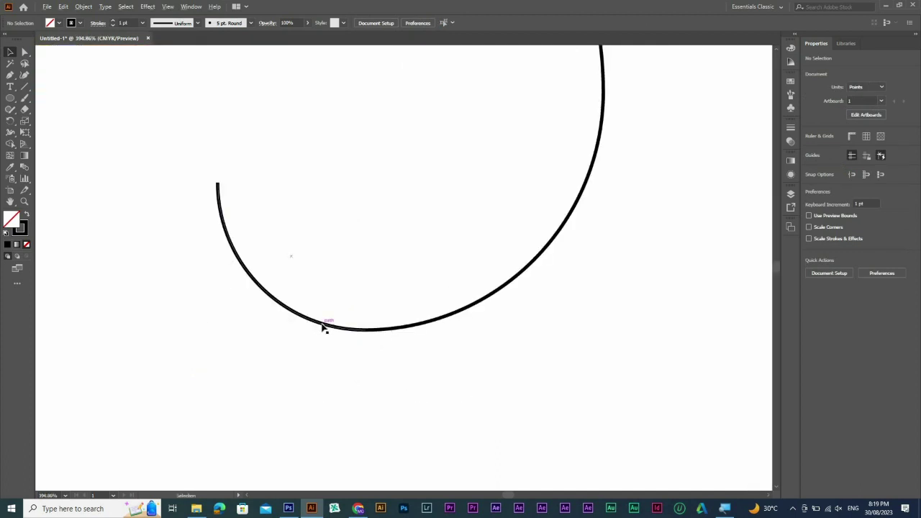
Duplicate the fourth arc inside the spiral and divide the copy's width by 1.618
left_click_drag(323, 327, 356, 213)
left_click_drag(513, 31, 519, 25)
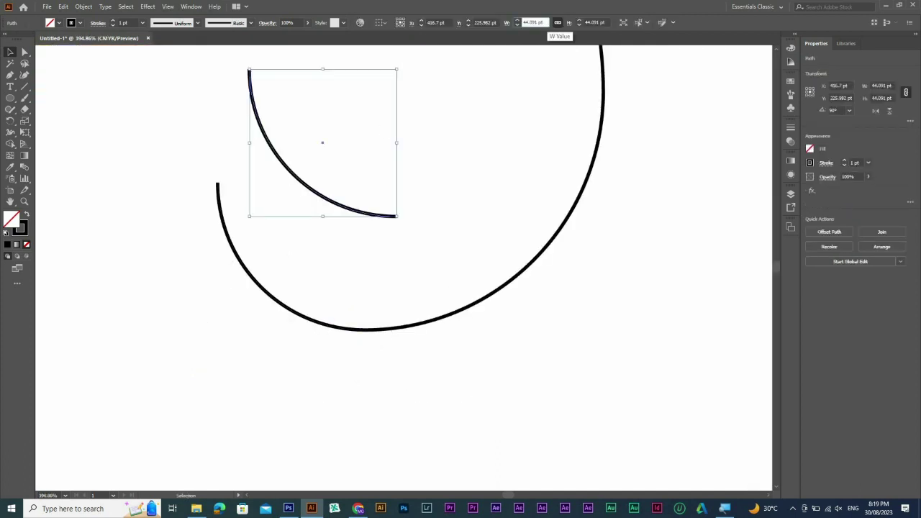
key("Return")
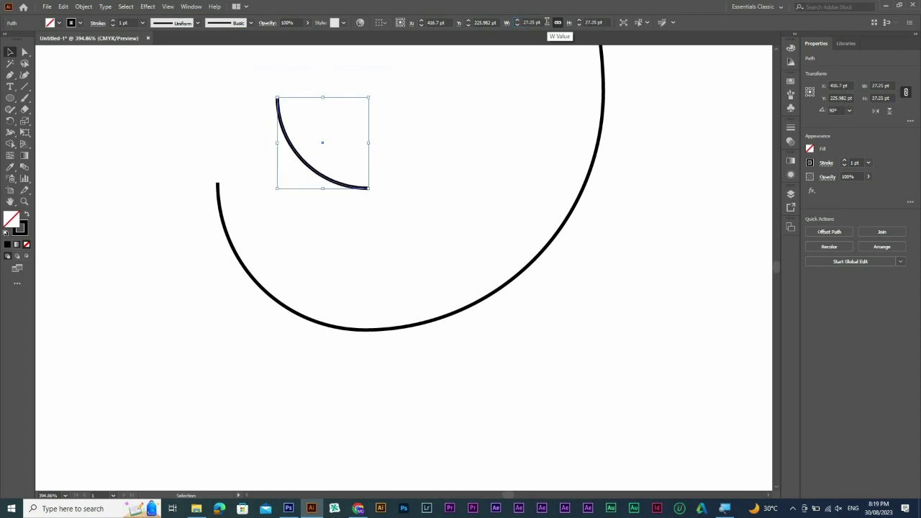
Rotate the fifth arc 90° clockwise and attach it to the fourth arc's free upper end
left_click_drag(381, 110, 397, 179)
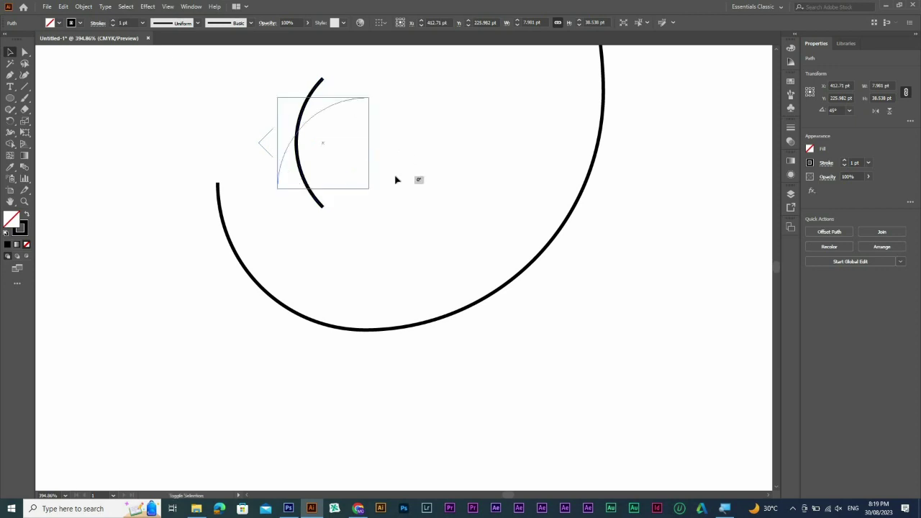
left_click_drag(273, 164, 215, 159)
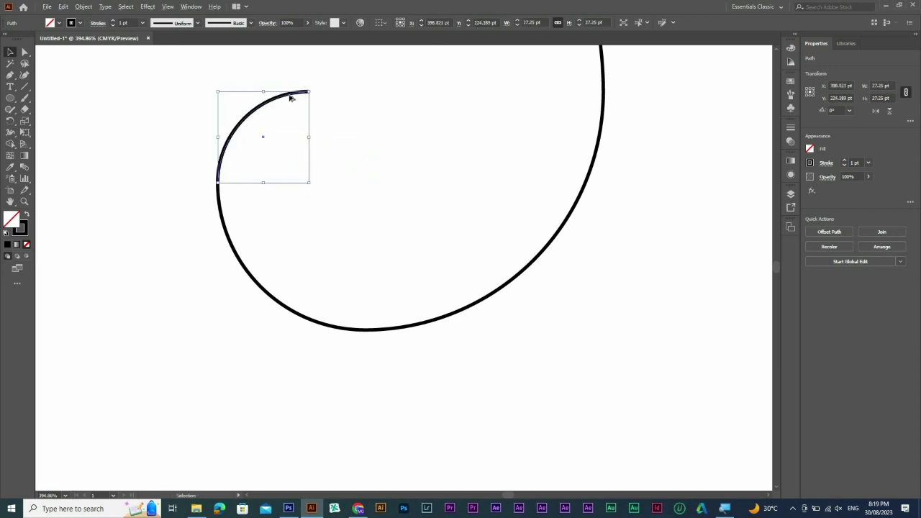
Add a sixth arc: duplicate the fifth, divide its width by 1.618, rotate it 90° clockwise and attach it to the fifth arc's free end
left_click_drag(291, 97, 346, 129)
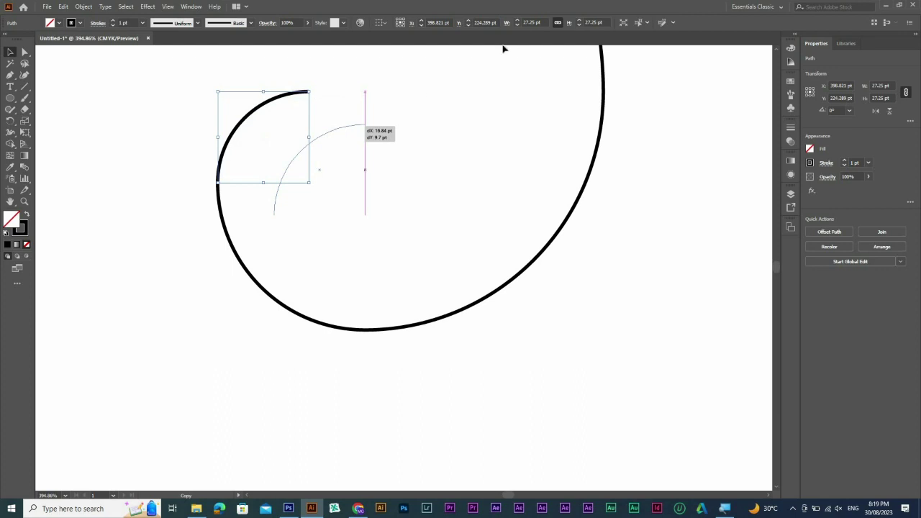
left_click(541, 22)
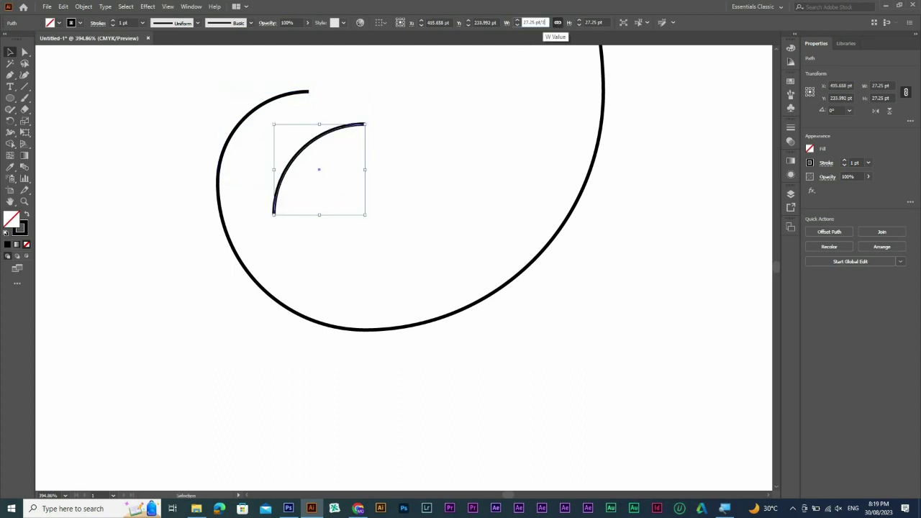
type("/1.618")
key("Return")
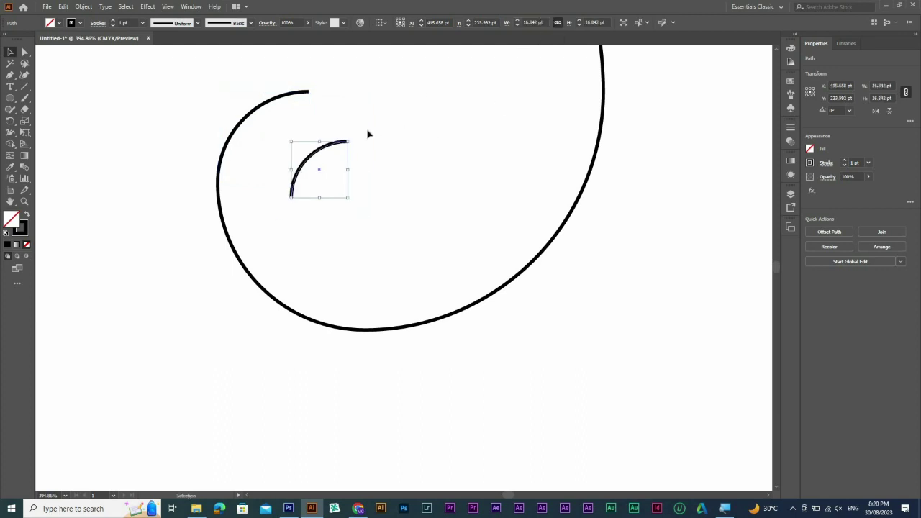
left_click_drag(350, 137, 350, 113)
Compare the overall shape of the spiral built so far with the reference golden spiral image above it
key("ctrl+minus")
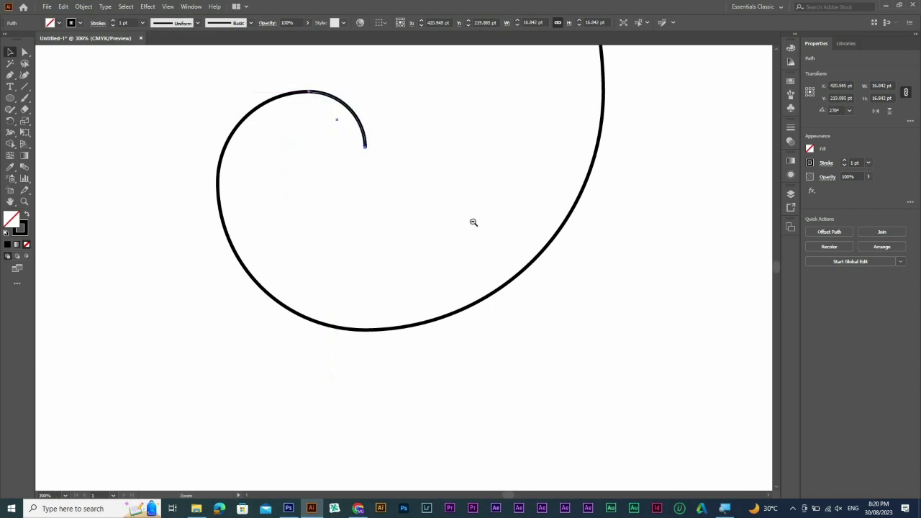
key("ctrl+minus")
key("ctrl+minus")
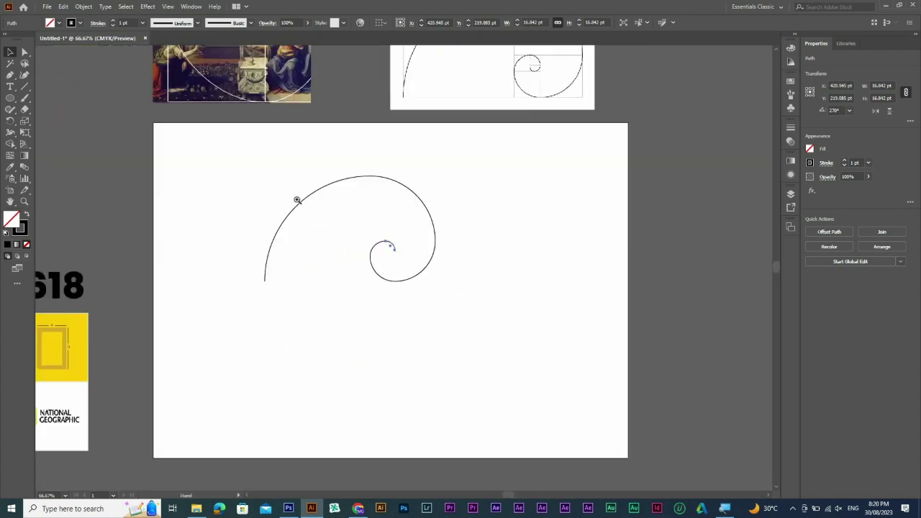
left_click_drag(296, 188, 543, 342)
left_click_drag(548, 156, 541, 333)
left_click(600, 195, "ctrl+alt")
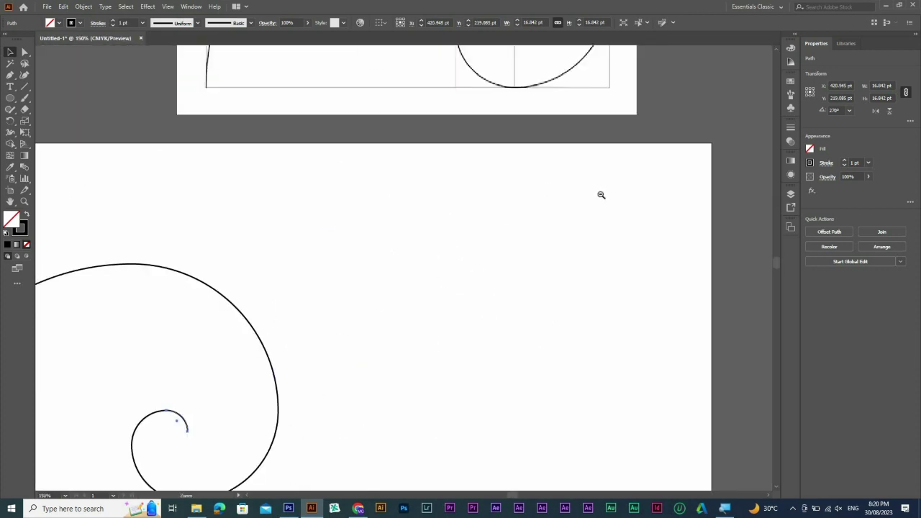
left_click_drag(445, 111, 438, 147)
left_click_drag(269, 292, 326, 197)
Add a seventh arc: duplicate the sixth, divide its width by 1.618, rotate it 90° clockwise and attach it to the sixth arc's lower end
left_click_drag(387, 325, 212, 249)
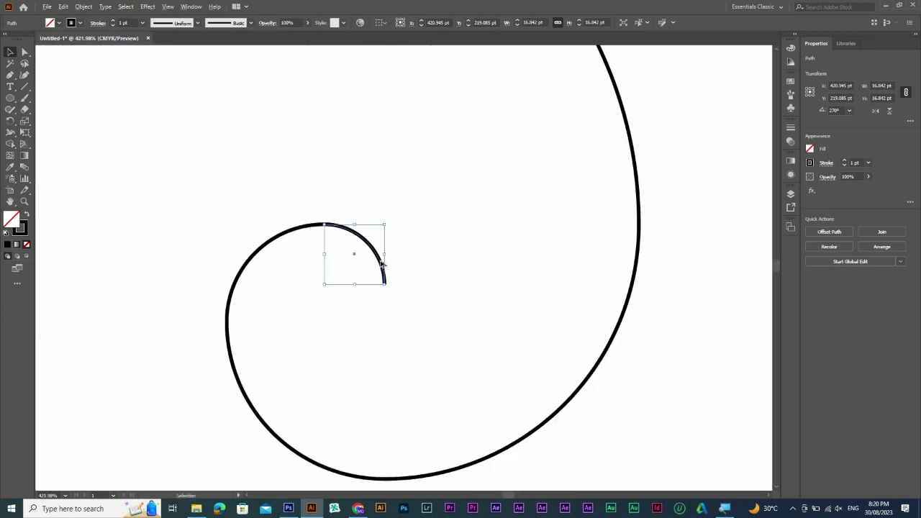
left_click_drag(383, 268, 353, 304)
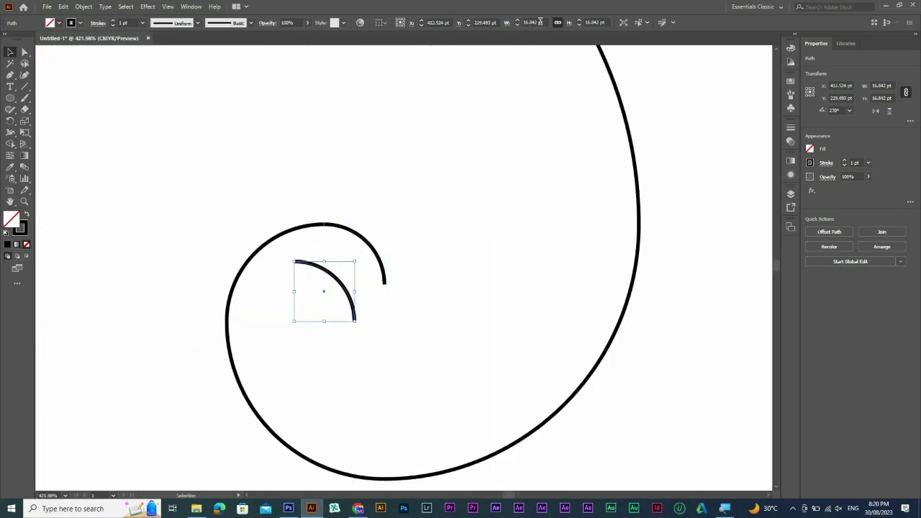
left_click(542, 22)
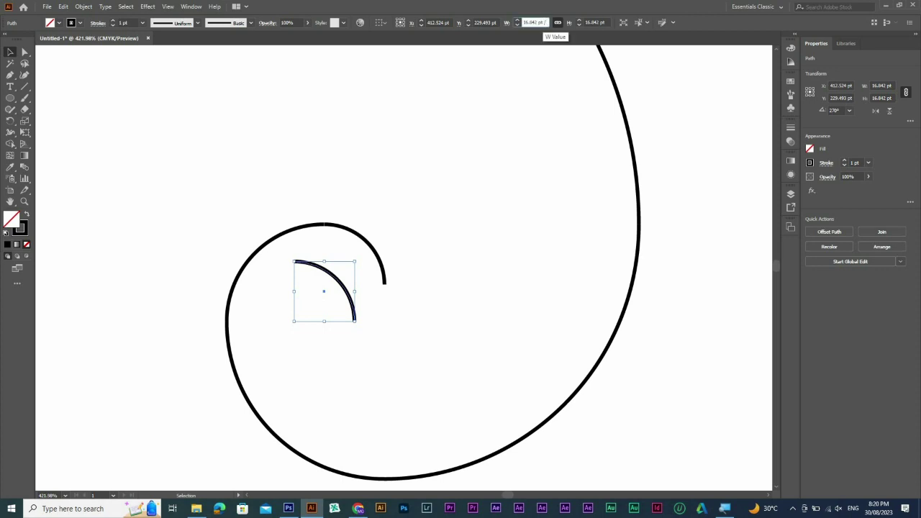
type("/1.618")
key("Return")
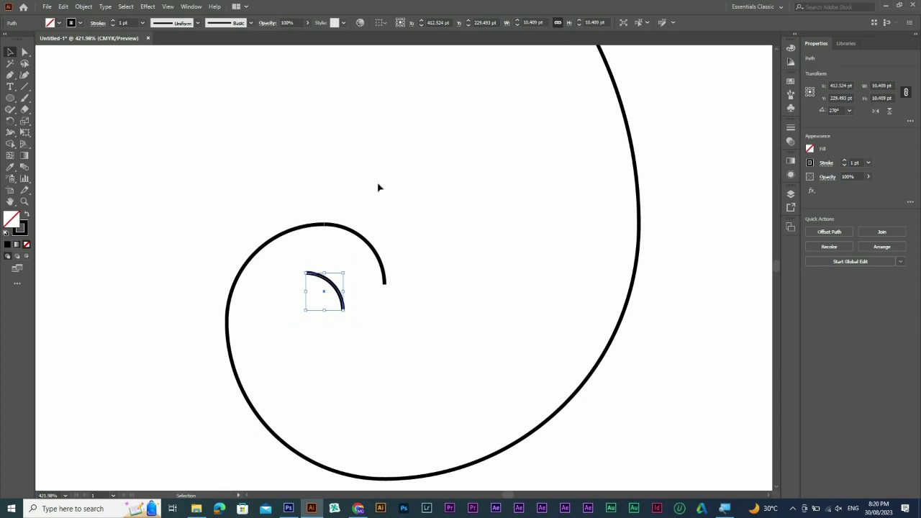
left_click_drag(344, 315, 345, 313)
left_click_drag(342, 281, 382, 294)
Add an eighth arc: duplicate the seventh, divide its width by 1.618, rotate it 90° clockwise and attach it to the seventh arc's free end
left_click_drag(382, 295, 342, 283)
left_click(547, 22)
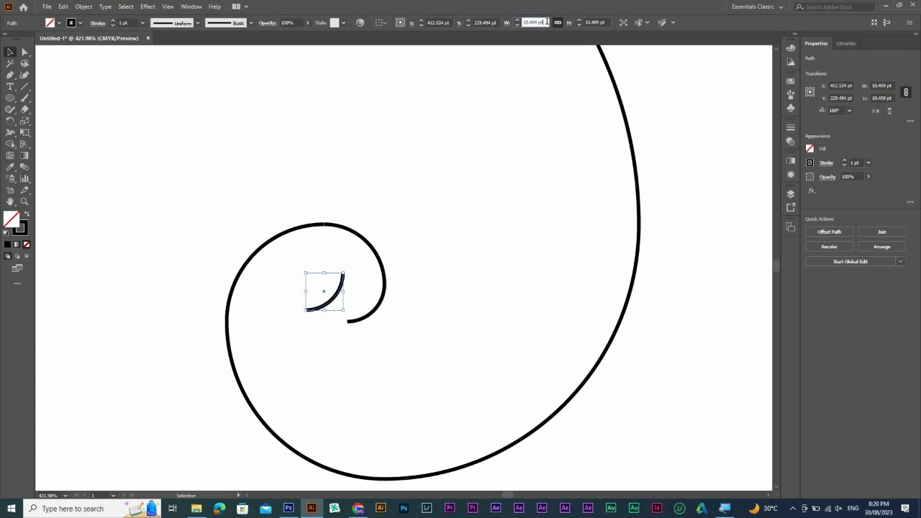
type("/1.618")
key("Return")
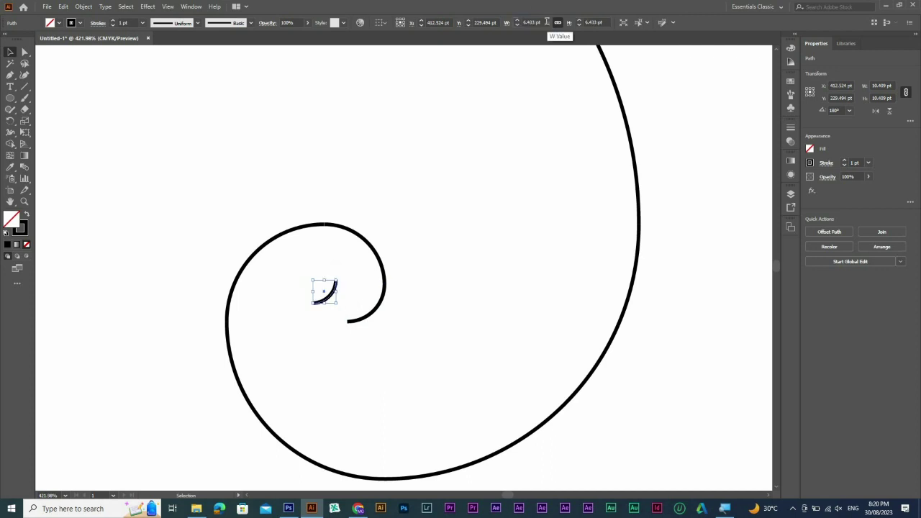
left_click_drag(340, 276, 337, 325)
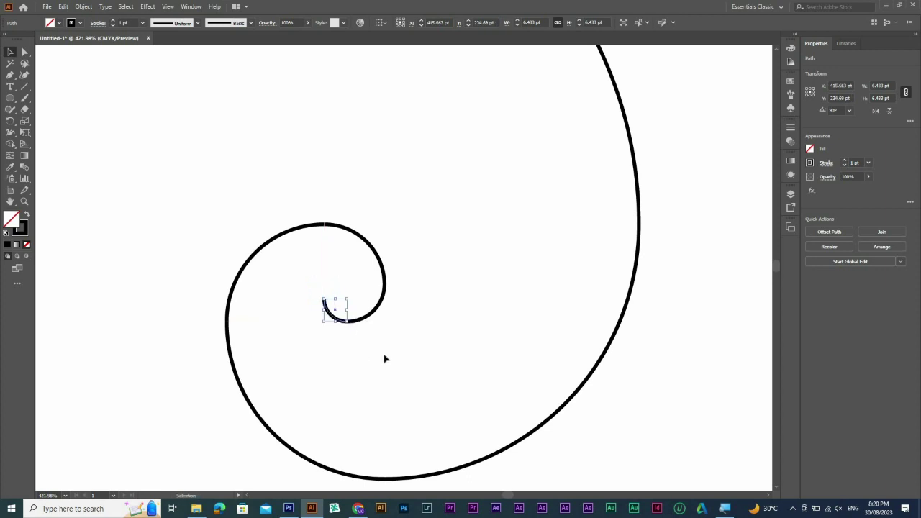
Move all the spiral's arcs to the empty canvas right of the artboard and group them
left_click(425, 274)
scroll(401, 226, "down", 4)
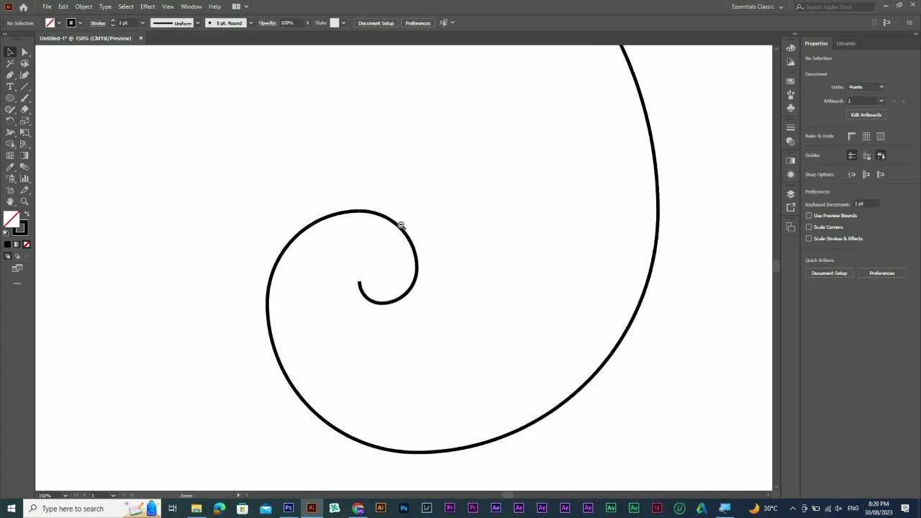
scroll(430, 379, "down", 4)
left_click_drag(447, 297, 446, 278)
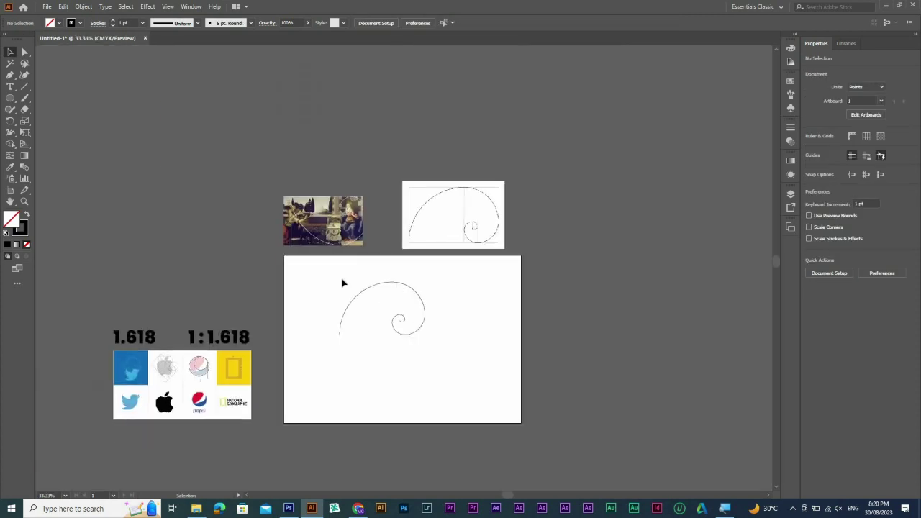
left_click_drag(425, 360, 633, 335)
key("ctrl+g")
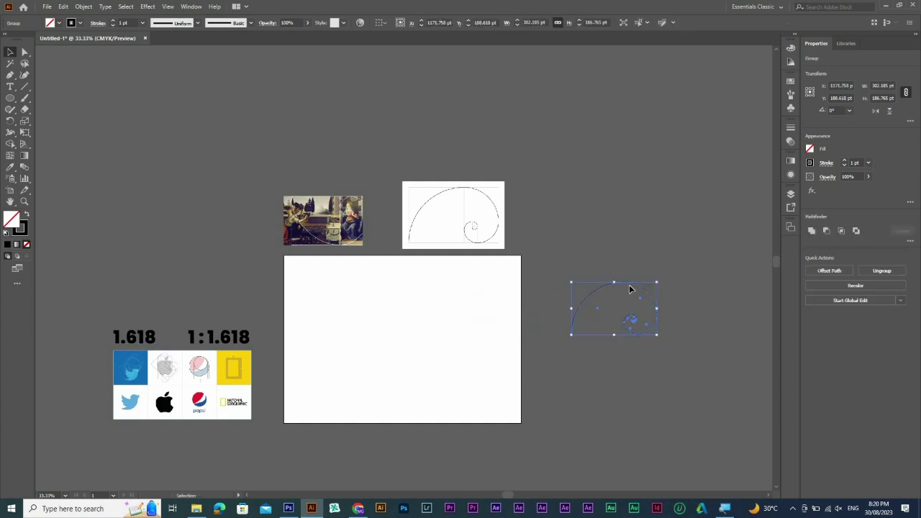
key("a")
right_click(631, 289)
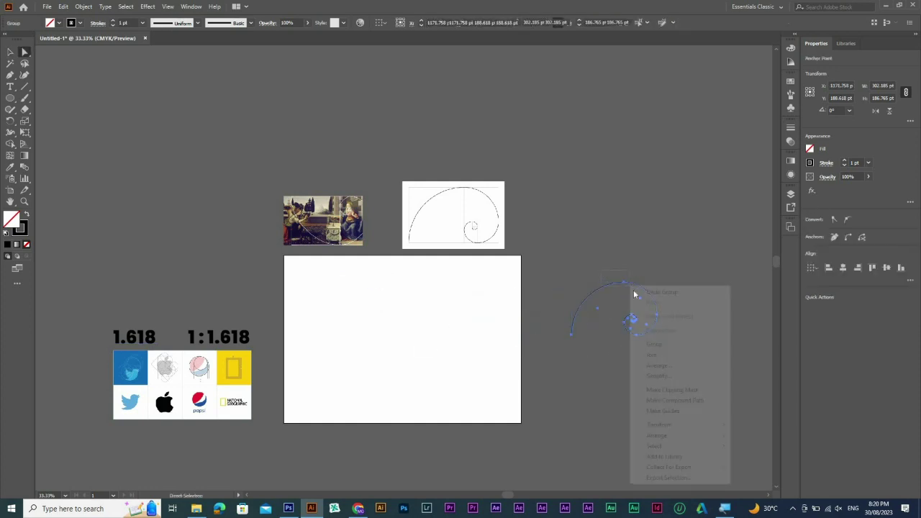
left_click(10, 53)
left_click(255, 212)
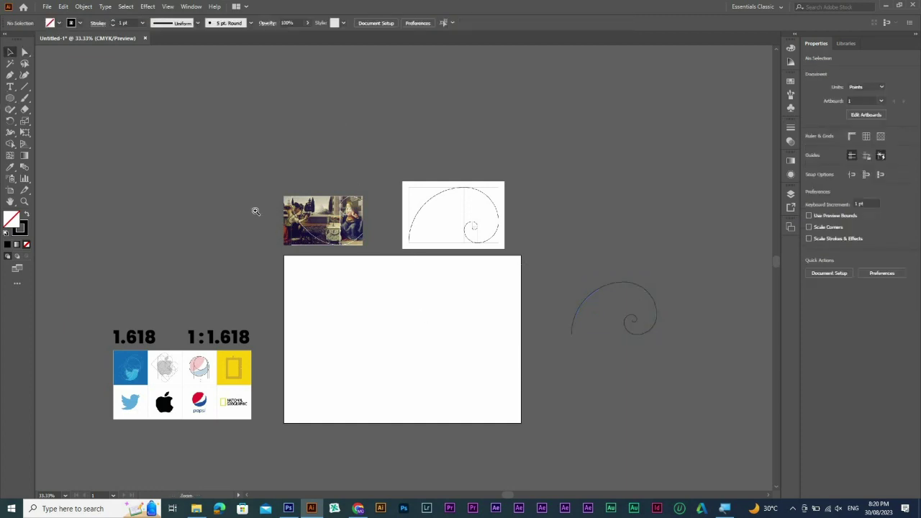
Draw a square about 50.6 pt wide on the emptied artboard with the Rectangle tool
left_click_drag(385, 176, 550, 267)
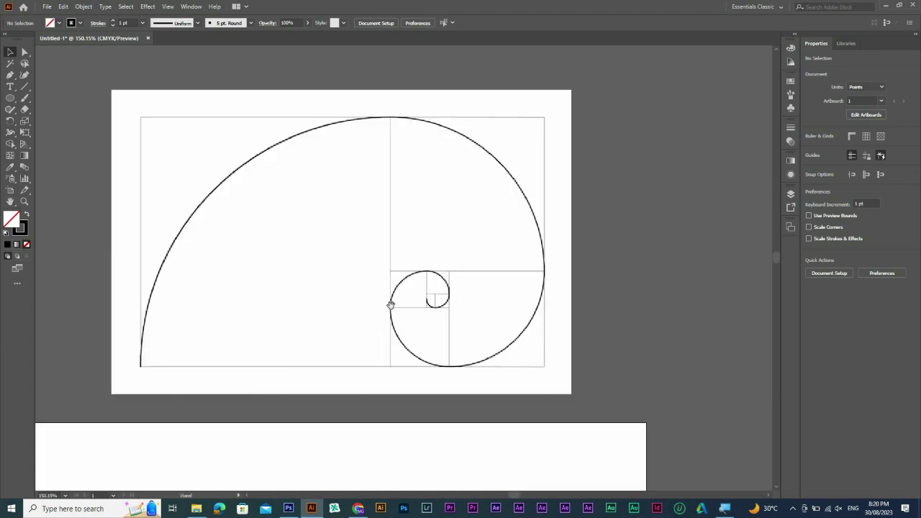
left_click_drag(390, 307, 454, 173)
left_click(446, 280, "ctrl+alt")
left_click(369, 153, "ctrl+alt")
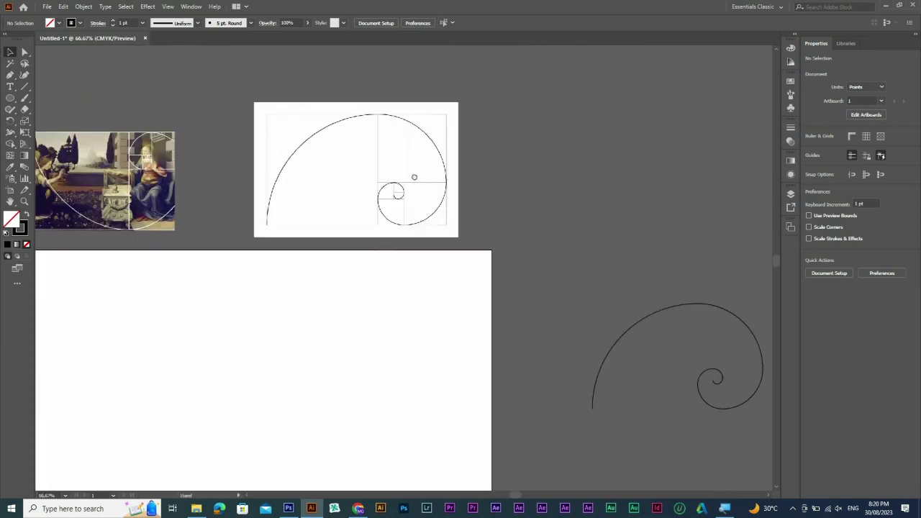
left_click_drag(259, 336, 349, 166)
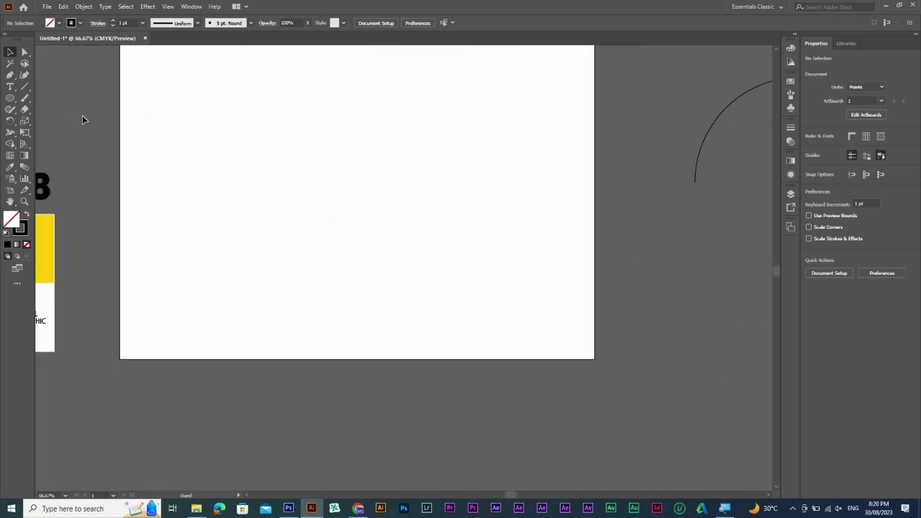
left_click(4, 101)
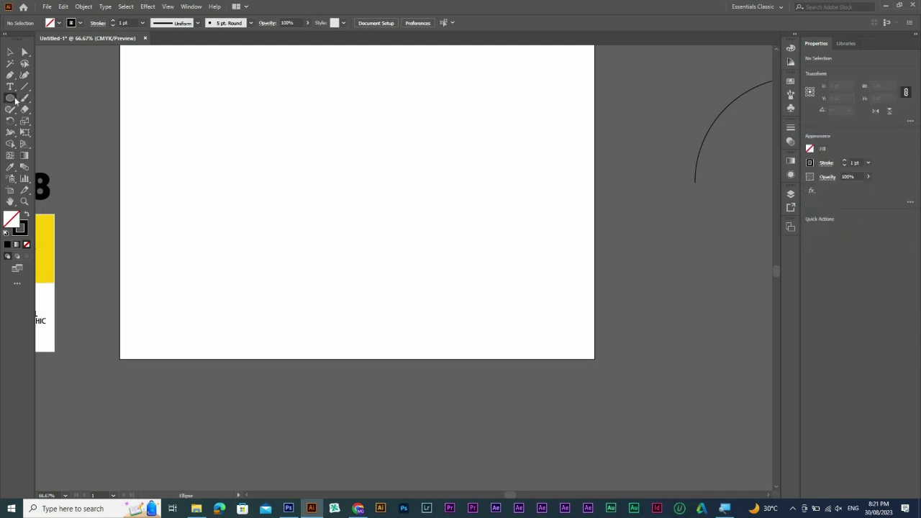
left_click(15, 100)
left_click(72, 95)
left_click_drag(278, 98, 307, 126)
key("ctrl+space")
left_click_drag(216, 85, 425, 190)
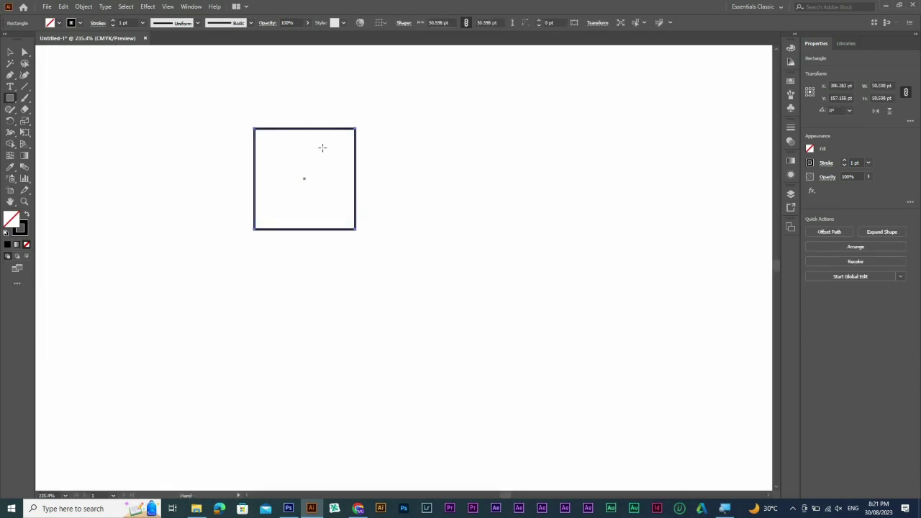
Switch the document's display to Outline mode
key("ctrl+y")
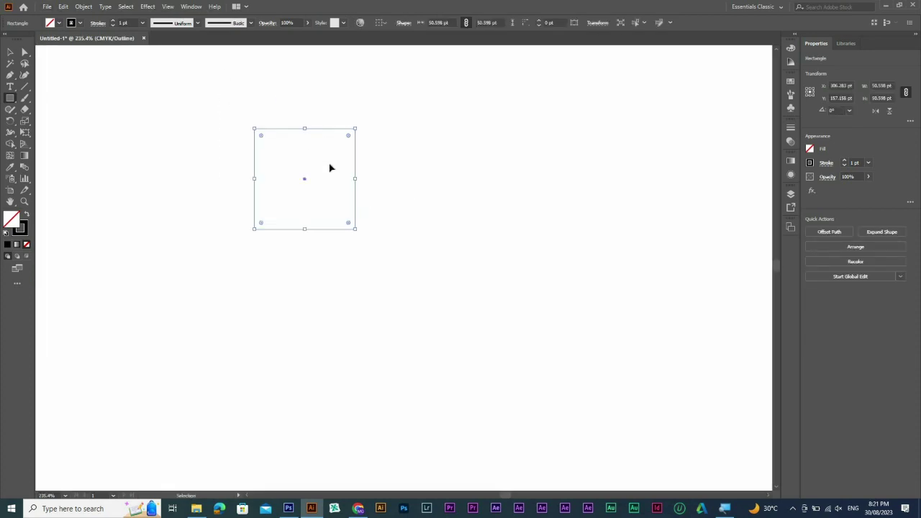
key("z")
left_click(491, 300, "alt")
left_click(492, 300, "alt")
left_click(491, 300, "alt")
key("space")
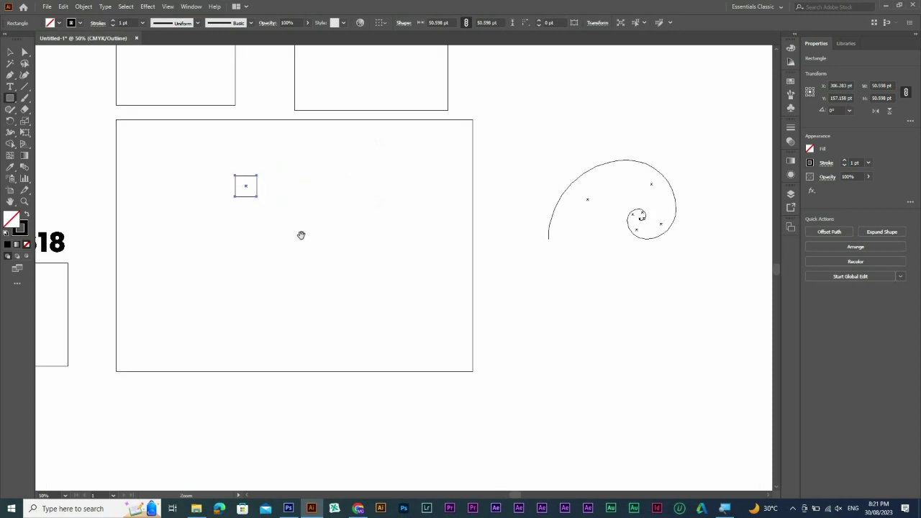
left_click_drag(301, 235, 406, 285)
Duplicate the square directly below itself and duplicate that copy to its right, with all edges touching
key("ctrl+space")
left_click_drag(265, 178, 421, 195)
key("v")
key("space")
left_click(393, 219)
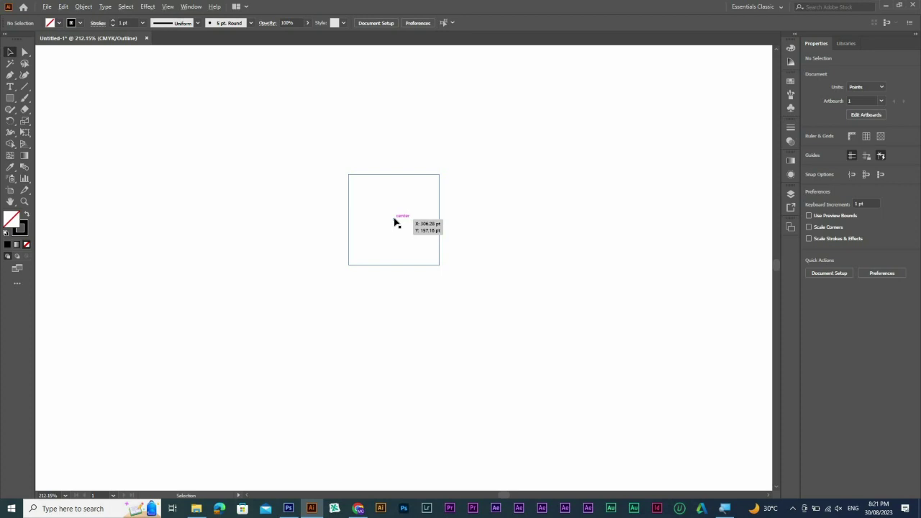
left_click_drag(394, 243, 395, 314)
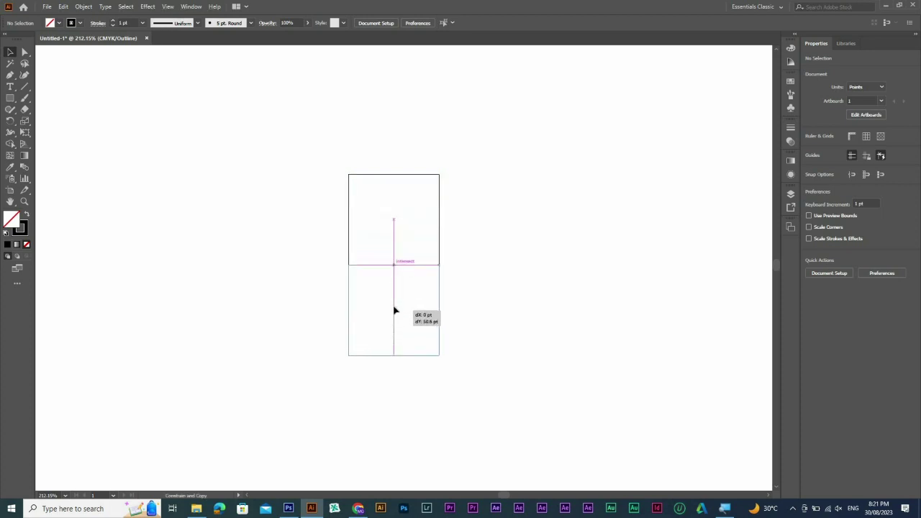
left_click_drag(394, 310, 486, 311)
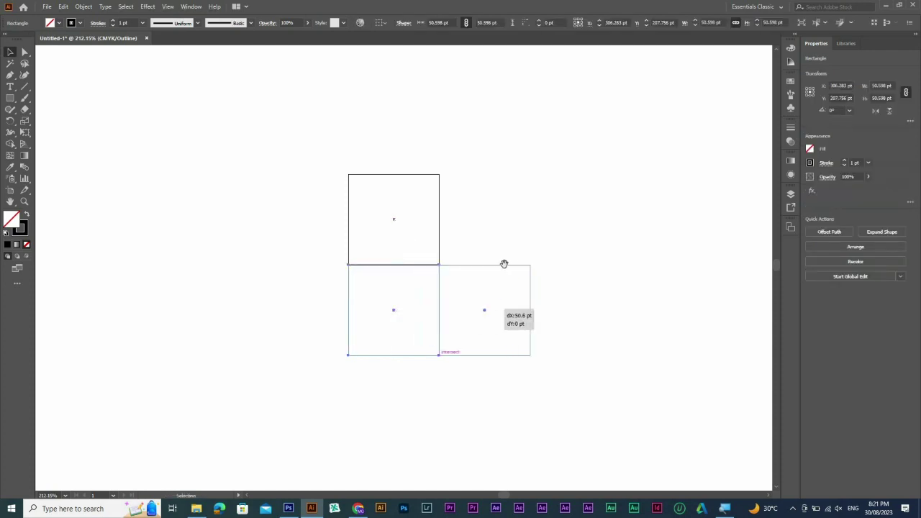
Enlarge the right-hand square proportionally to about 101.2 pt so its upper edge aligns exactly with the top of the two stacked squares
left_click_drag(504, 264, 365, 327)
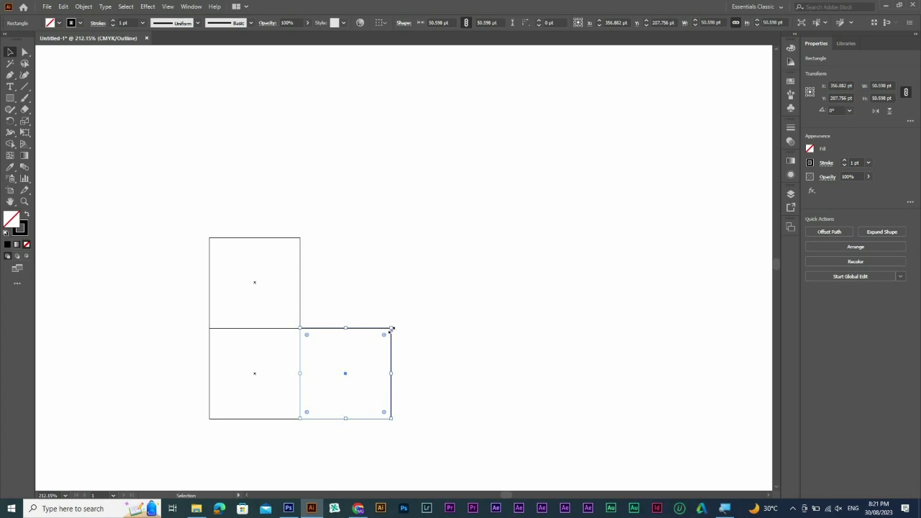
left_click_drag(445, 276, 473, 247)
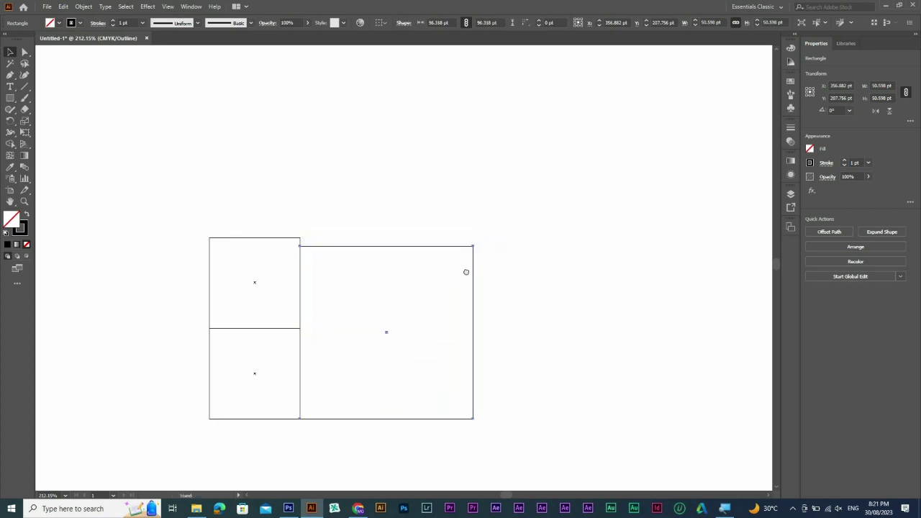
scroll(465, 274, "up", 1)
left_click_drag(458, 281, 463, 275)
key("ctrl+space")
left_click_drag(211, 260, 568, 314)
mouse_move(572, 240)
left_mouse_down()
mouse_move(580, 235)
mouse_move(550, 261)
mouse_move(577, 229)
left_mouse_up()
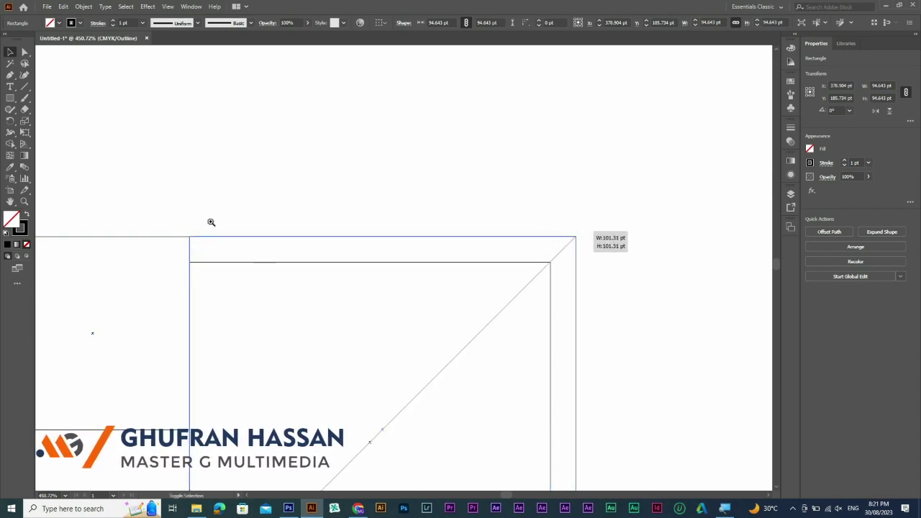
left_click_drag(173, 216, 270, 270)
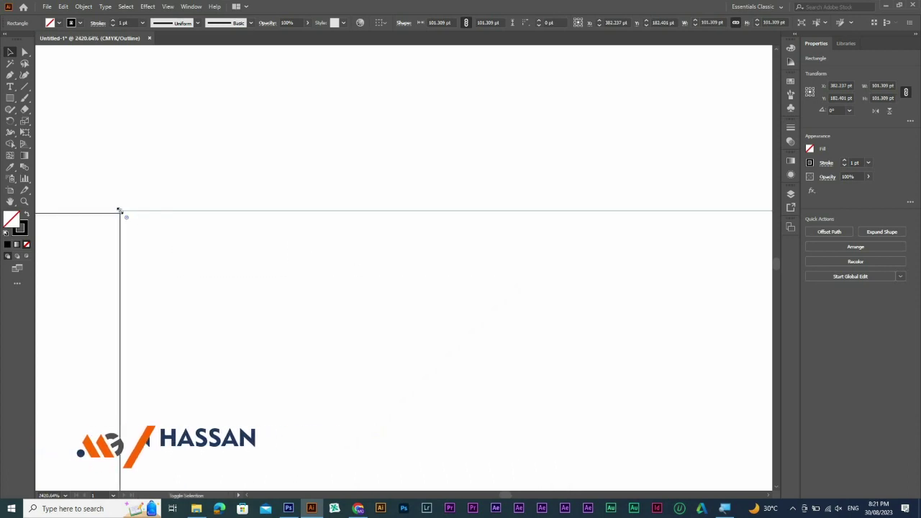
left_click_drag(119, 212, 152, 218)
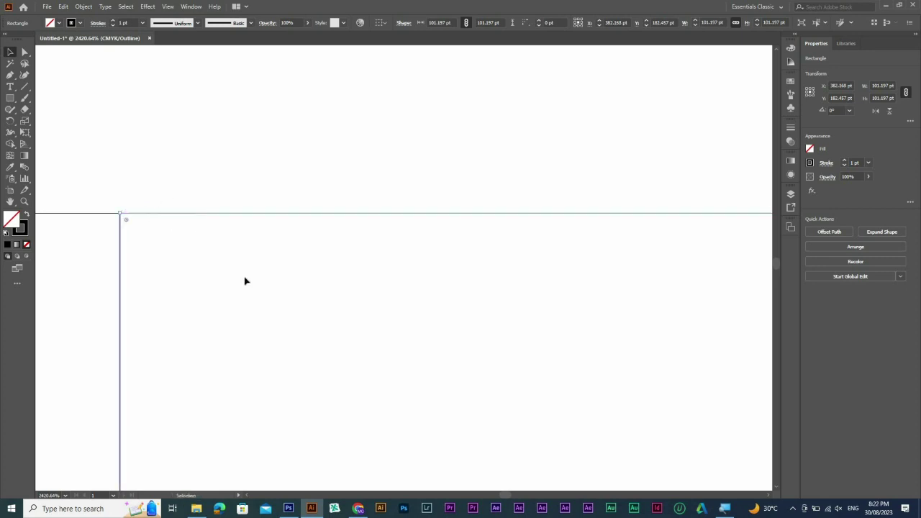
Switch back to Preview mode and duplicate the 101.2 pt square directly above itself, with the edges touching
left_click(311, 310)
left_click(439, 322, "ctrl+alt")
left_click(441, 322, "ctrl+alt")
left_click(457, 320, "ctrl+alt")
left_click(457, 320, "ctrl+alt")
left_click(457, 320, "ctrl+alt")
left_click(458, 320, "ctrl+alt")
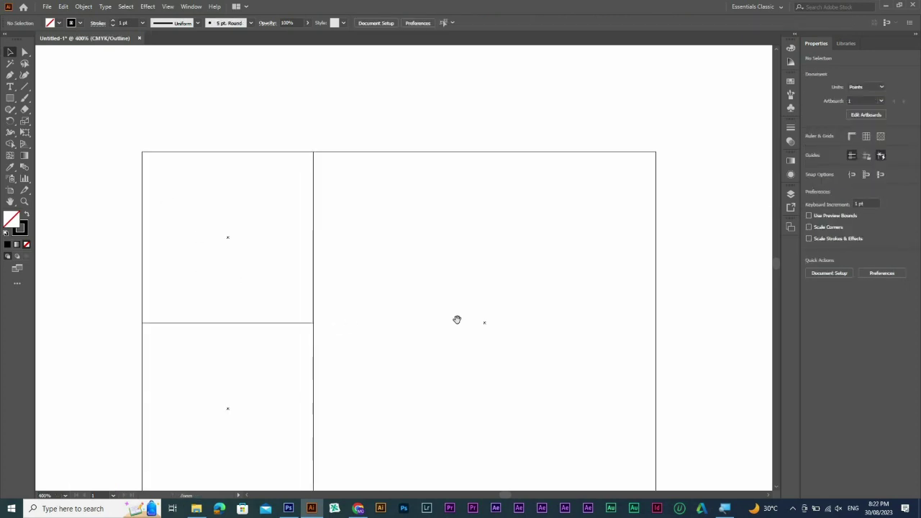
left_click(457, 320, "ctrl+alt")
key("ctrl+y")
left_click_drag(449, 281, 482, 231)
left_click(440, 330, "ctrl+alt")
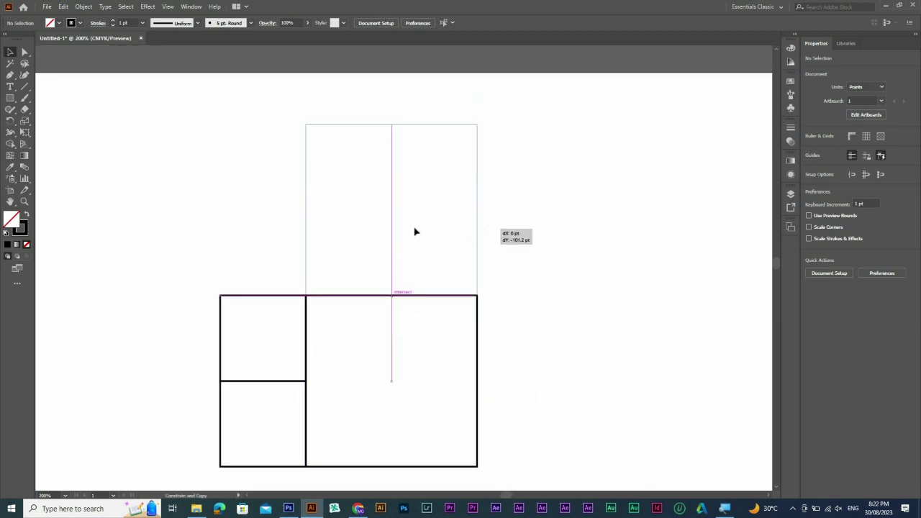
Enlarge the upper square proportionally to about 151.8 pt so it spans the group's full width, and switch to Outline mode
left_click(358, 218, "ctrl+alt")
left_click_drag(358, 213, 446, 241)
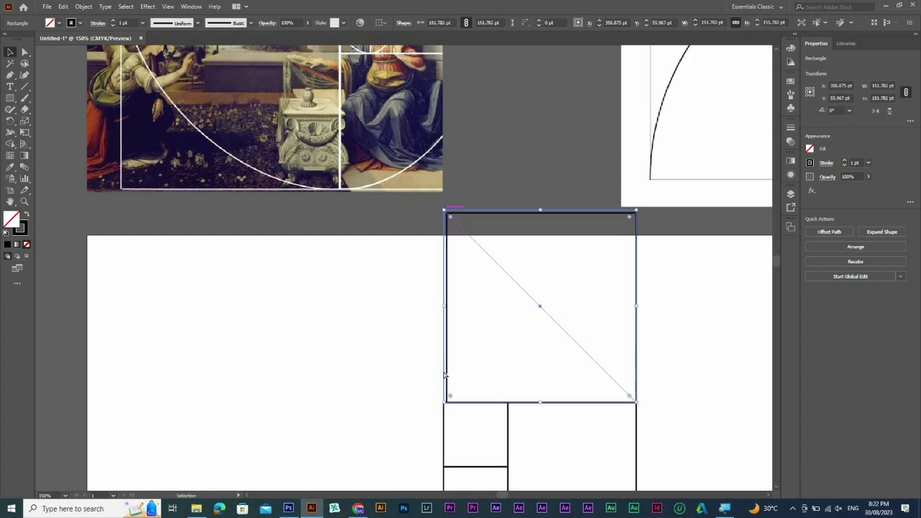
key("ctrl+y")
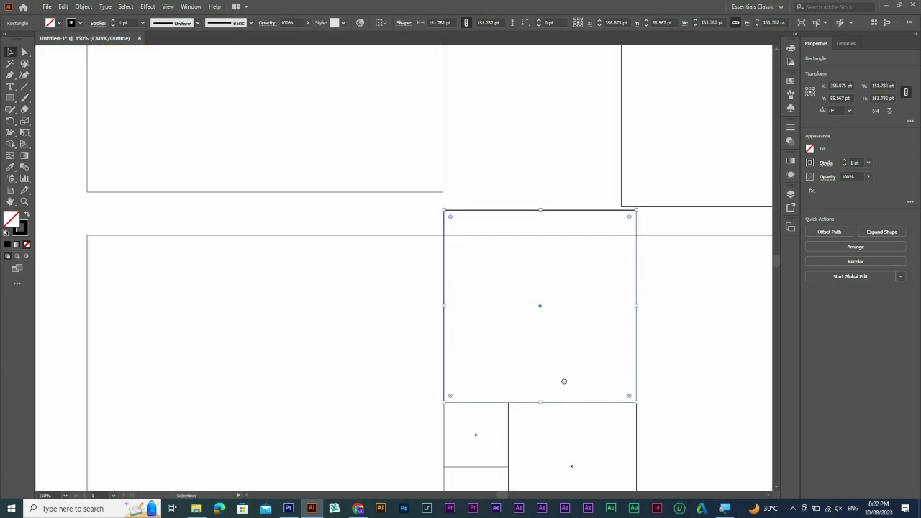
left_click(637, 317)
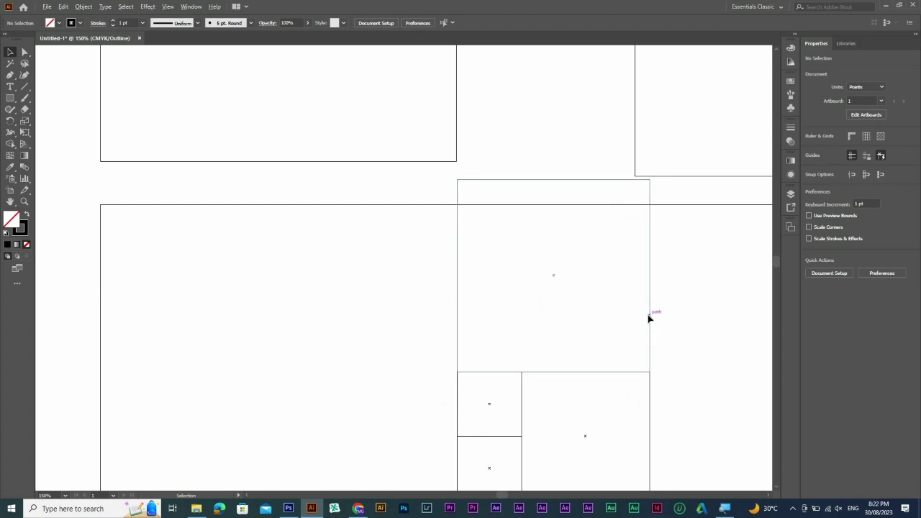
Duplicate the 151.8 pt square to its left and enlarge the copy to about 253 pt, down to the group's lower edge
left_click_drag(648, 317, 479, 209)
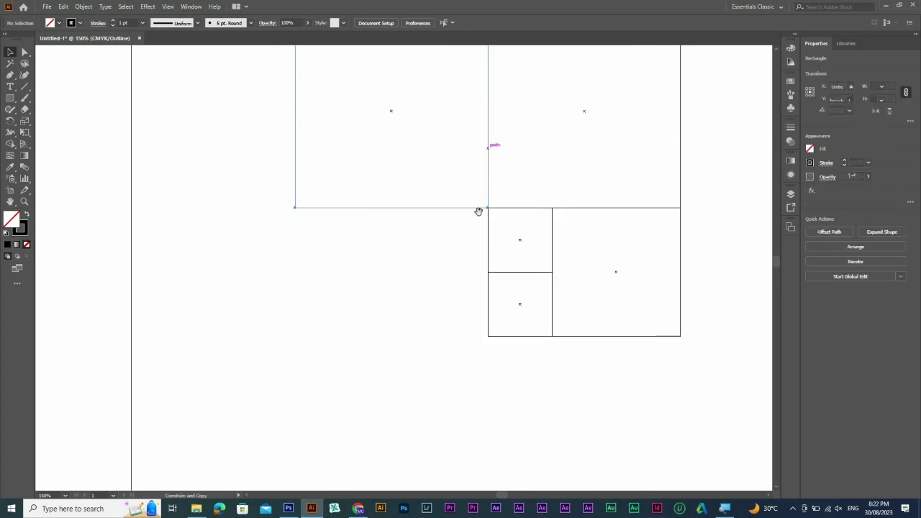
left_click_drag(315, 158, 189, 285)
left_click_drag(158, 228, 644, 349)
left_click_drag(644, 309, 719, 301)
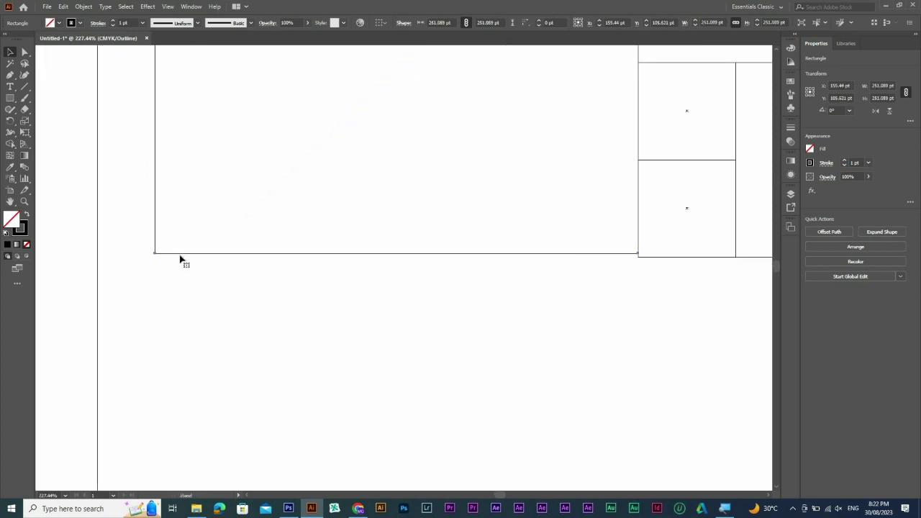
left_click_drag(155, 254, 152, 257)
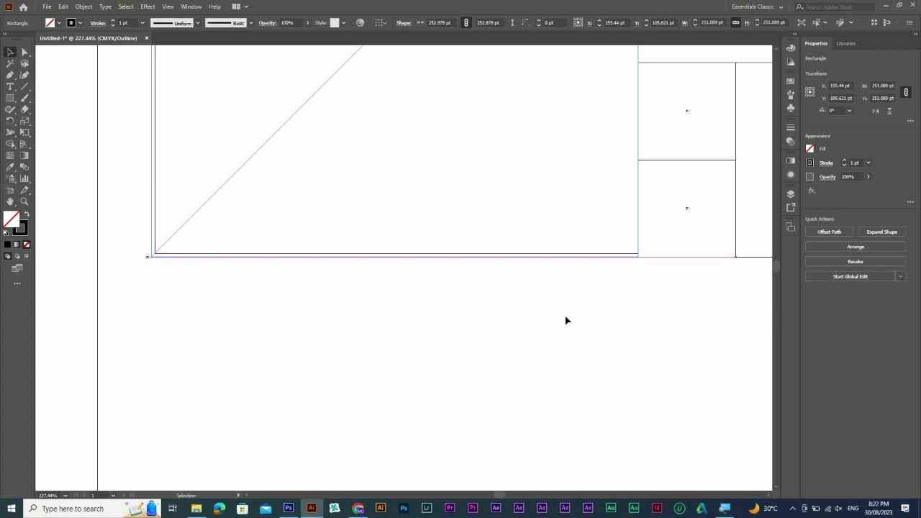
left_click(645, 298)
left_click(528, 292, "ctrl+alt")
left_click(527, 292, "ctrl+alt")
left_click(417, 161, "ctrl+alt")
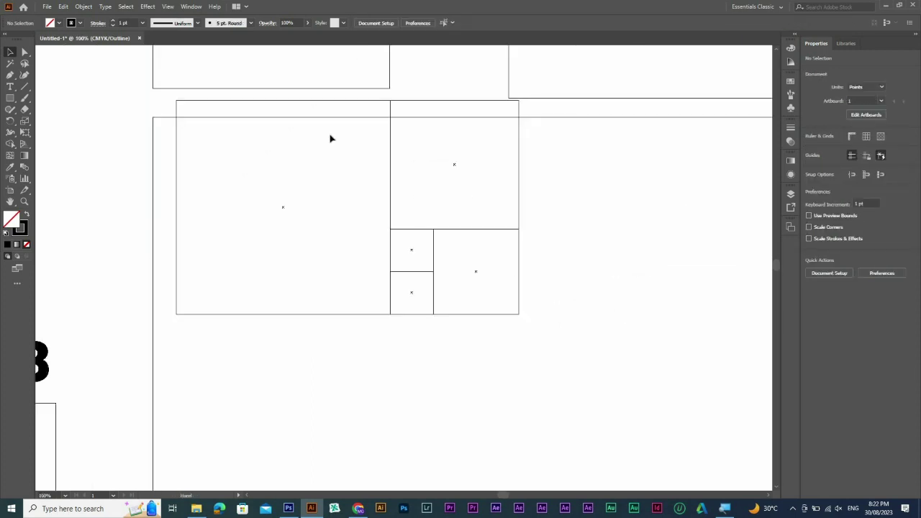
Duplicate the 253 pt square directly below itself and enlarge the copy to about 404.8 pt, matching the full width above
left_click_drag(331, 104, 345, 318)
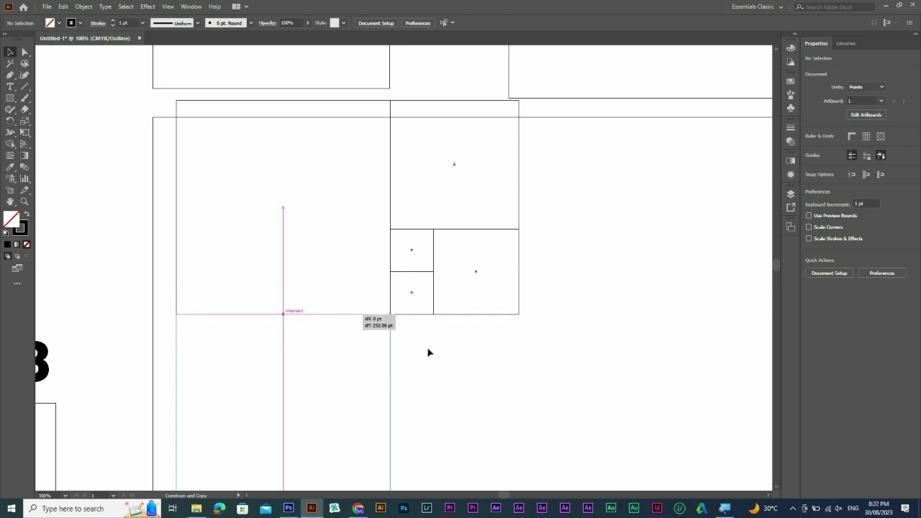
left_click_drag(429, 348, 410, 256)
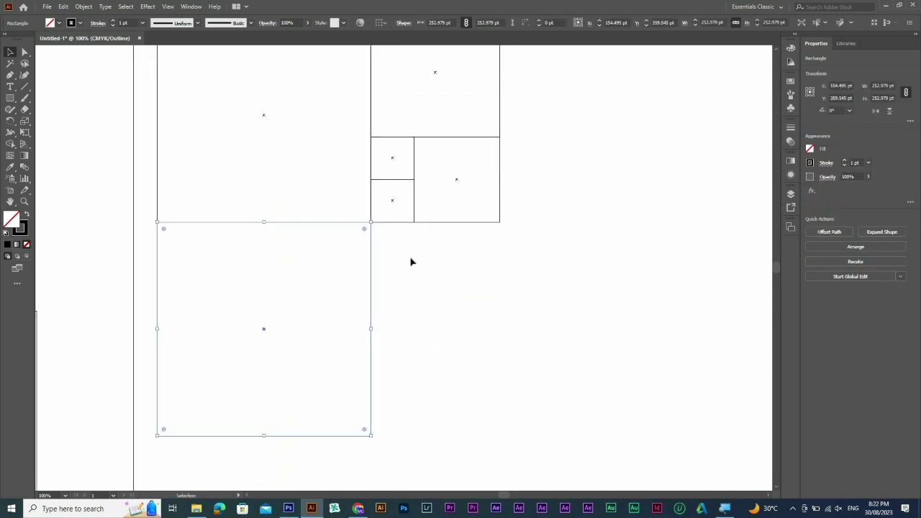
left_click_drag(388, 293, 380, 237)
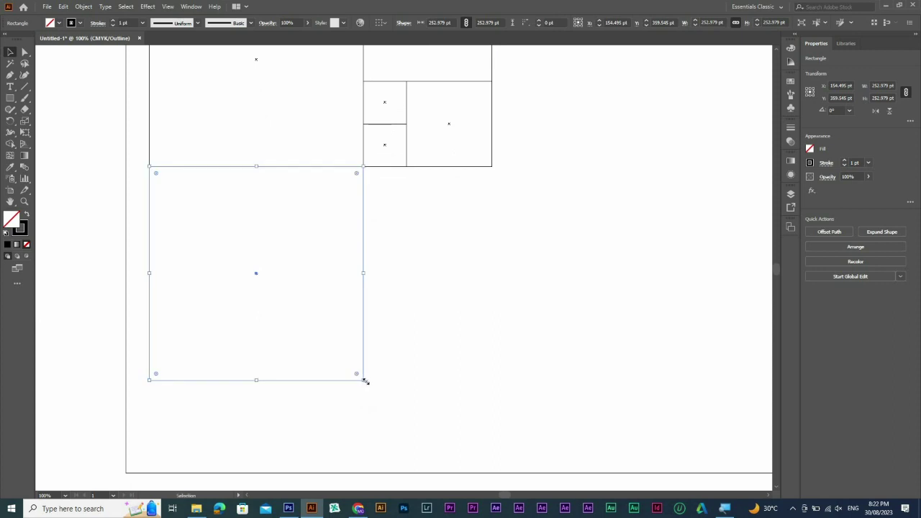
left_click_drag(363, 380, 467, 434)
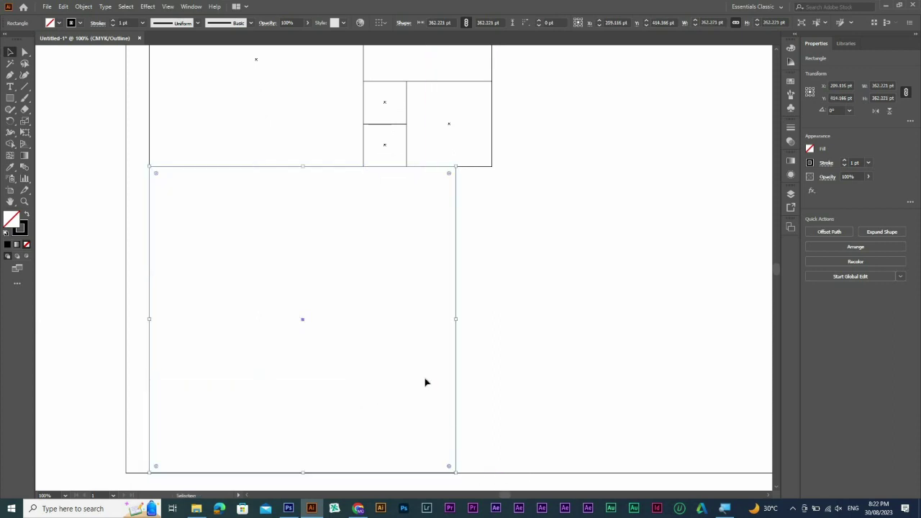
left_click_drag(465, 389, 421, 277)
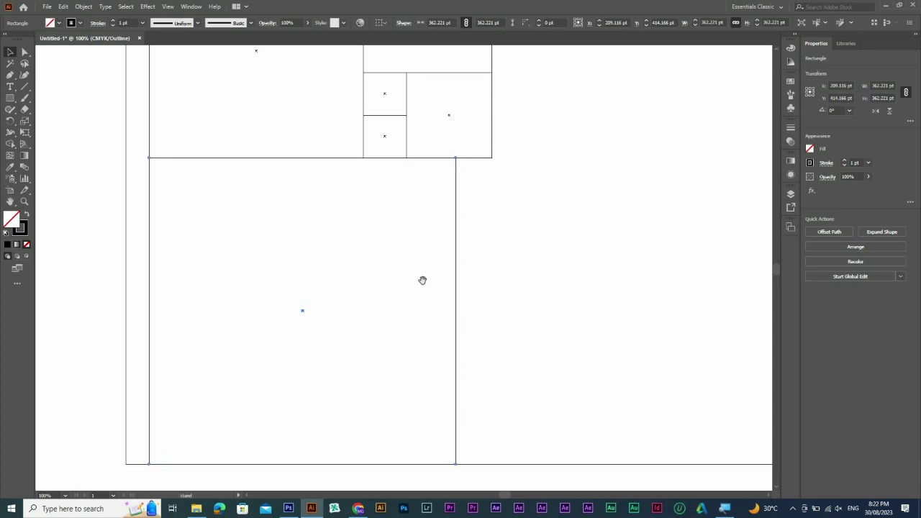
left_click_drag(422, 376, 441, 424)
left_click(549, 193)
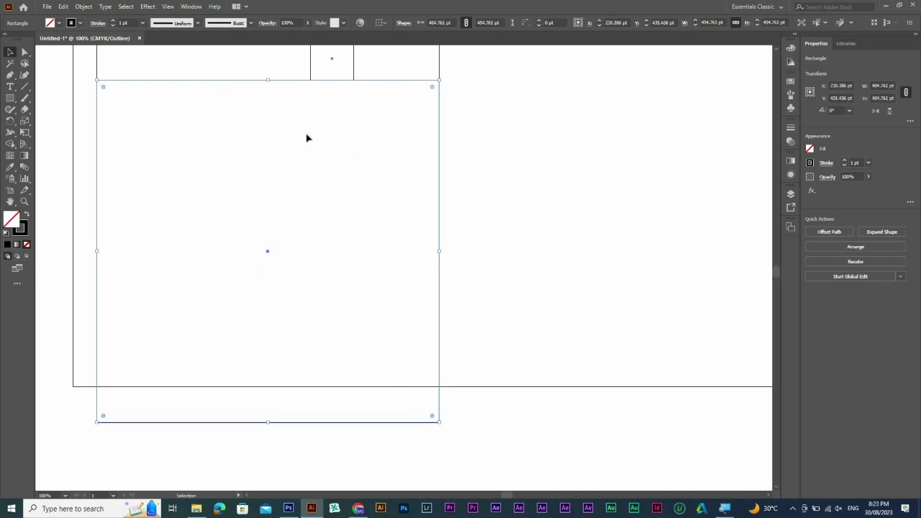
Duplicate the 404.8 pt square to its right with edges touching and enlarge the copy proportionally to about 584.7 pt
left_click_drag(417, 136, 395, 186)
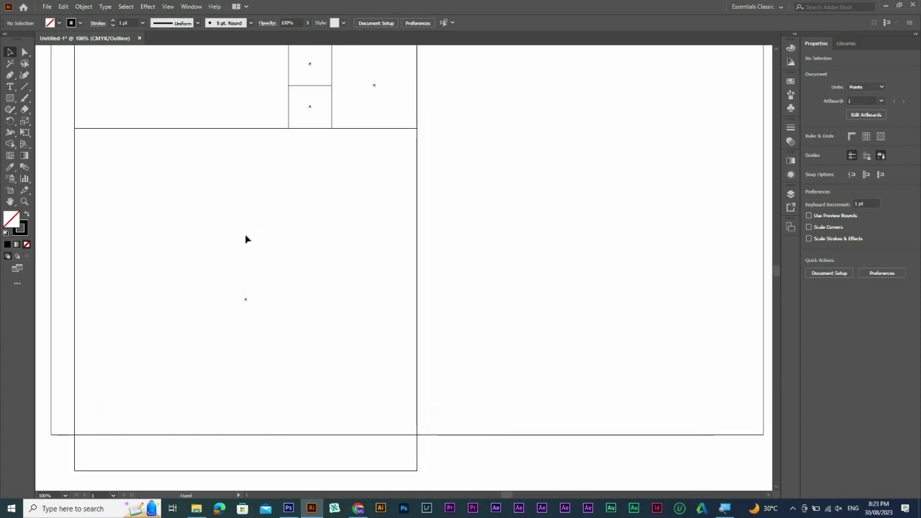
left_click_drag(78, 203, 420, 214)
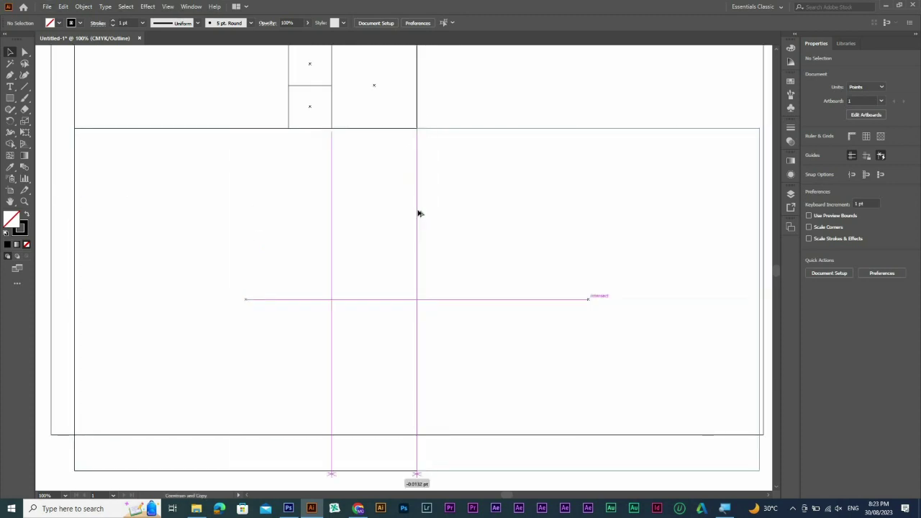
left_click(457, 198, "ctrl+alt")
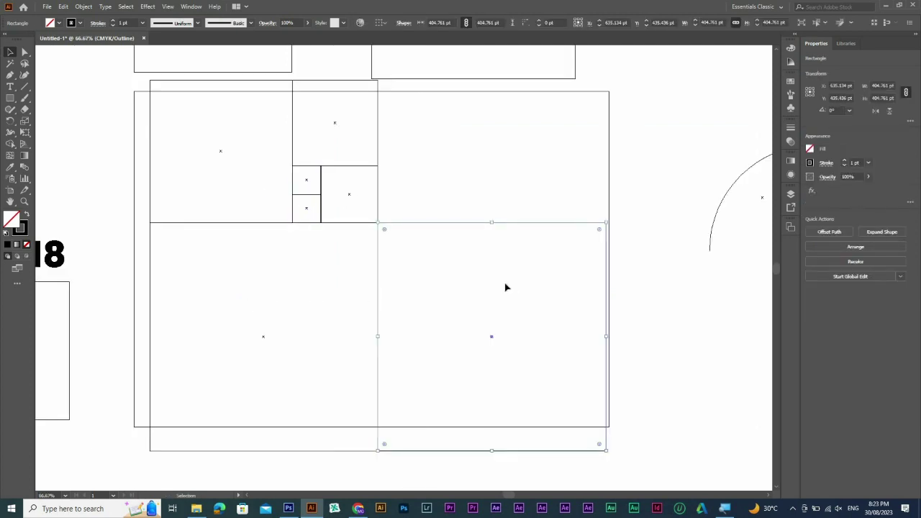
left_click_drag(551, 252, 457, 334)
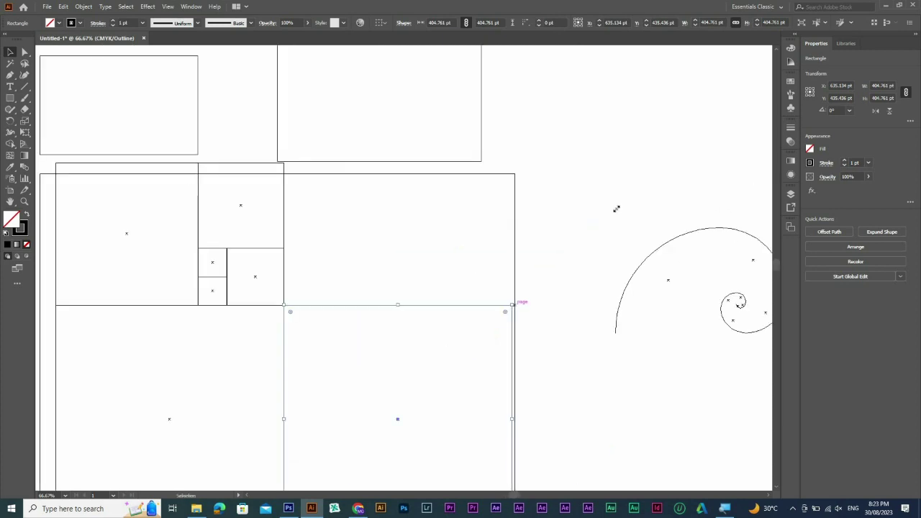
left_click_drag(616, 208, 571, 162)
Move the two reference images above the artboard straight up by about 190 pt to clear space for the squares
left_click_drag(345, 143, 367, 215)
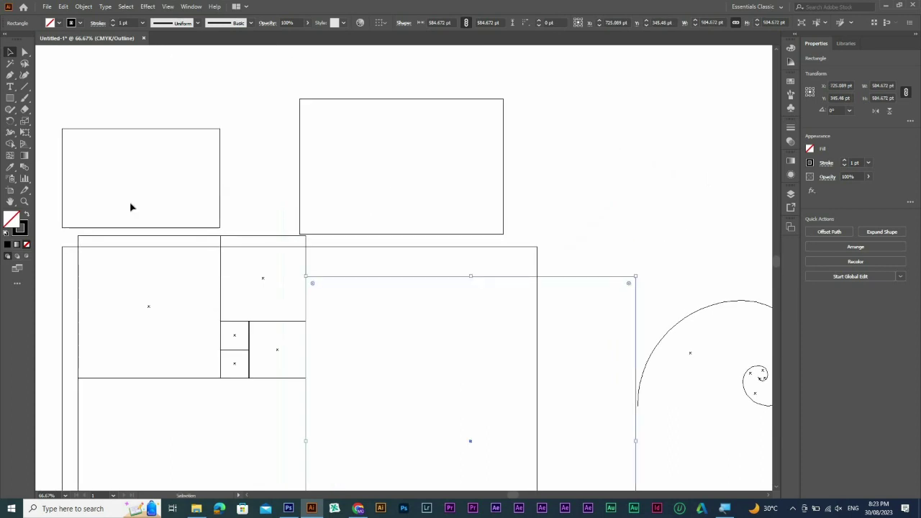
left_click_drag(130, 207, 623, 149)
left_click_drag(220, 201, 255, 94)
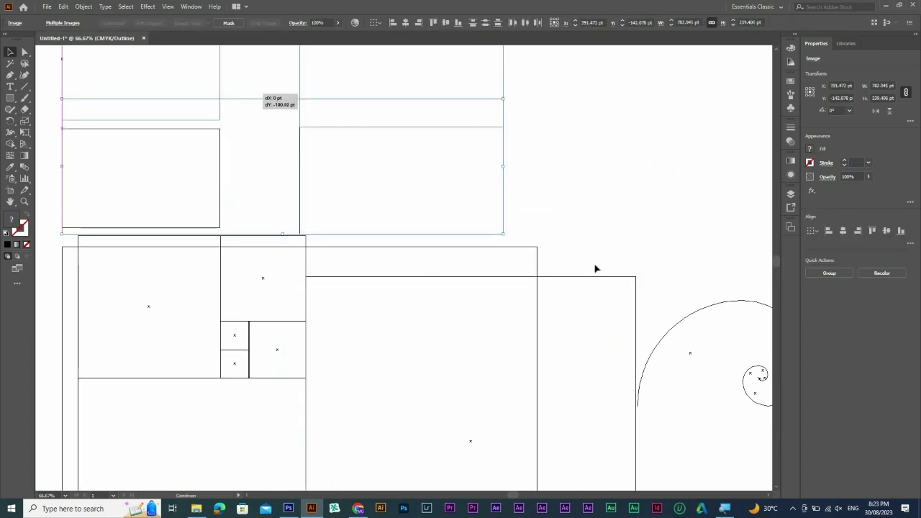
Enlarge the right-hand square to about 657.7 pt so its upper edge aligns with the group's top, and return to Preview mode
left_click_drag(563, 191, 511, 281)
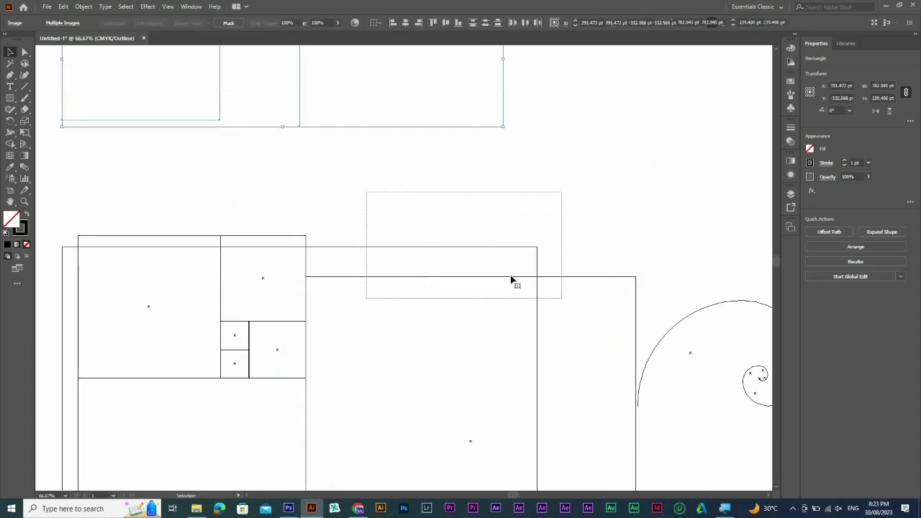
left_click_drag(640, 276, 682, 224)
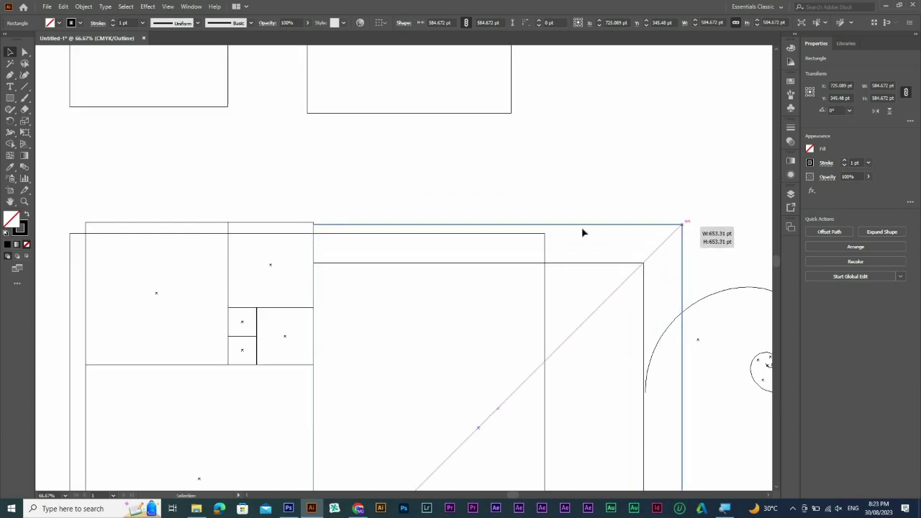
left_click_drag(582, 233, 682, 225)
key("ctrl+space")
left_click_drag(288, 205, 364, 245)
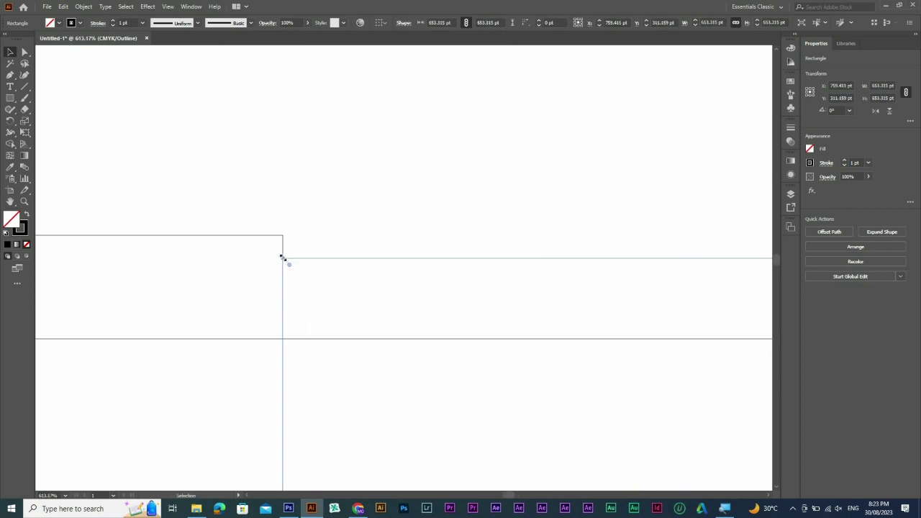
left_click_drag(281, 257, 329, 239)
key("ctrl+y")
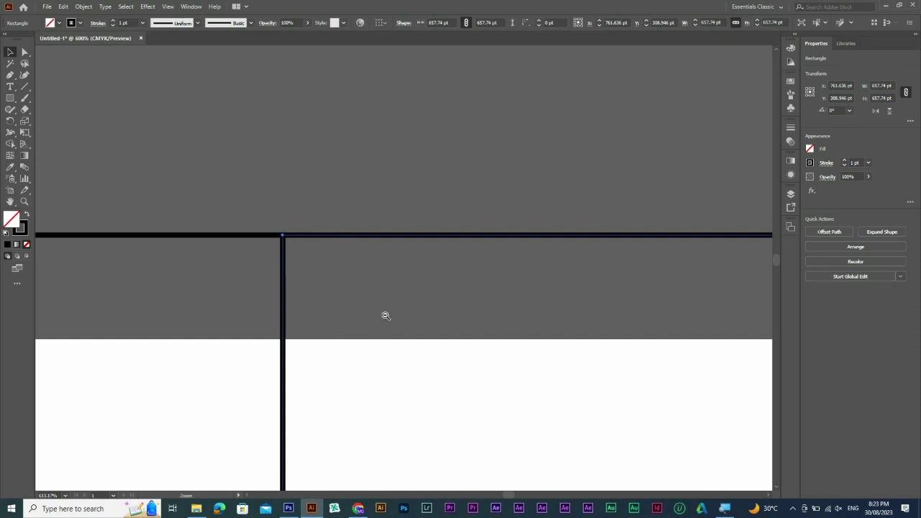
Duplicate the 657.7 pt square directly above itself, with the edges touching
scroll(386, 315, "down", 7)
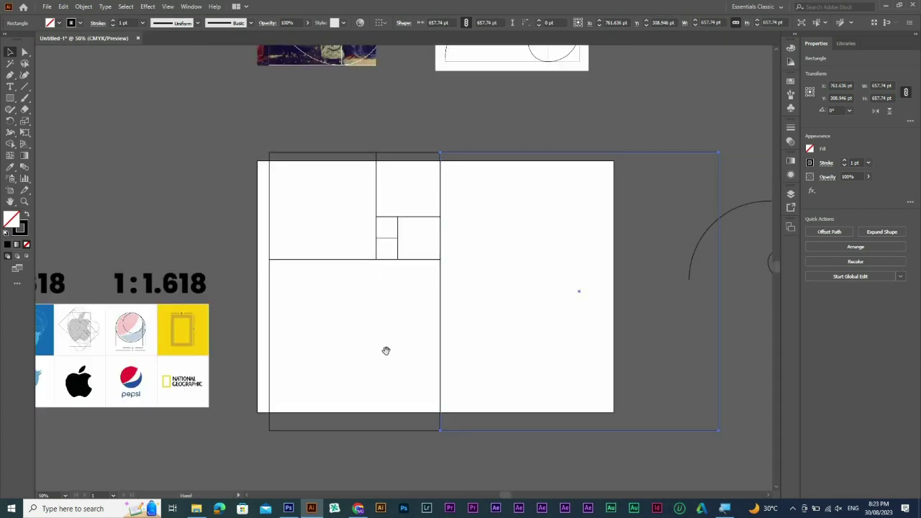
left_click_drag(551, 434, 529, 155)
left_click_drag(467, 87, 620, 339)
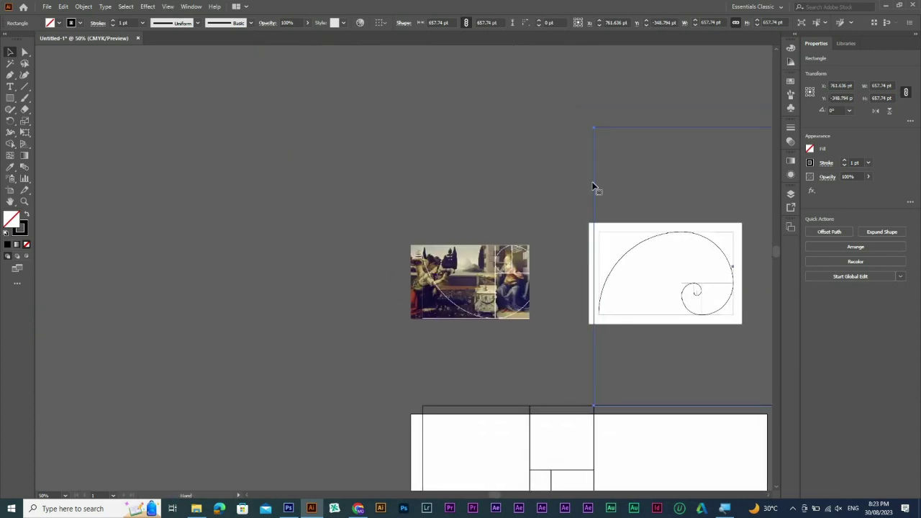
left_click(608, 236, "ctrl+alt")
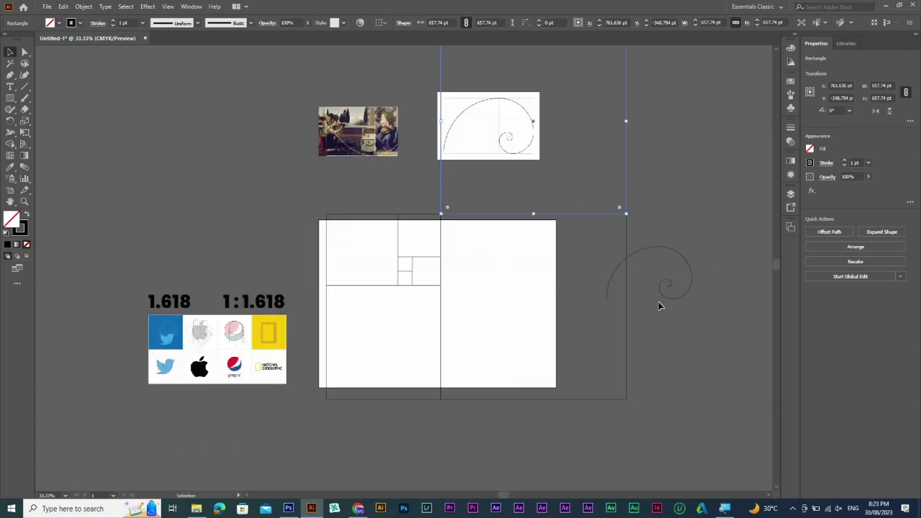
Shift the spiral farther right and shrink all the squares together to about 122 pt wide, placed near the middle of the artboard
left_click(633, 253)
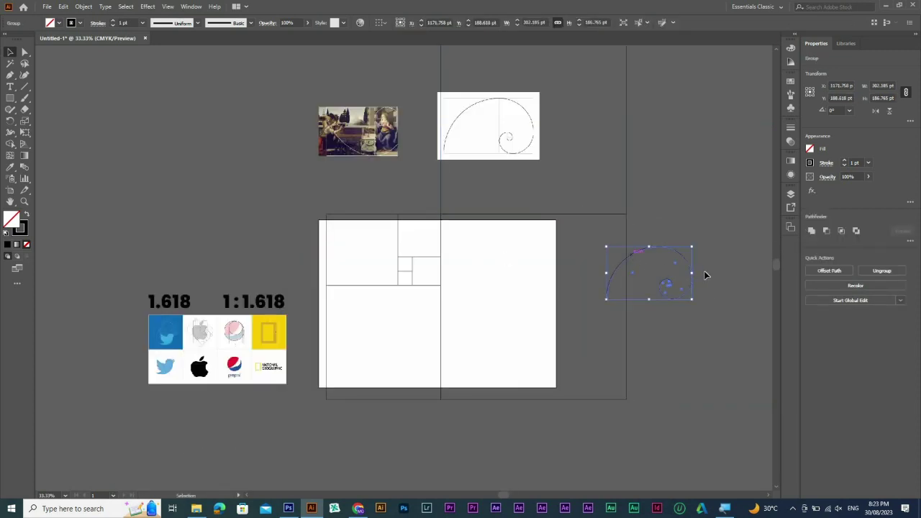
left_click_drag(704, 271, 719, 271)
mouse_move(644, 192)
left_mouse_down()
mouse_move(607, 294)
mouse_move(339, 332)
mouse_move(638, 243)
mouse_move(561, 213)
mouse_move(482, 215)
left_mouse_up()
left_click_drag(481, 215, 454, 283)
Enlarge the topmost square proportionally to about 122.3 pt so it spans the full width of the squares below
key("ctrl+space")
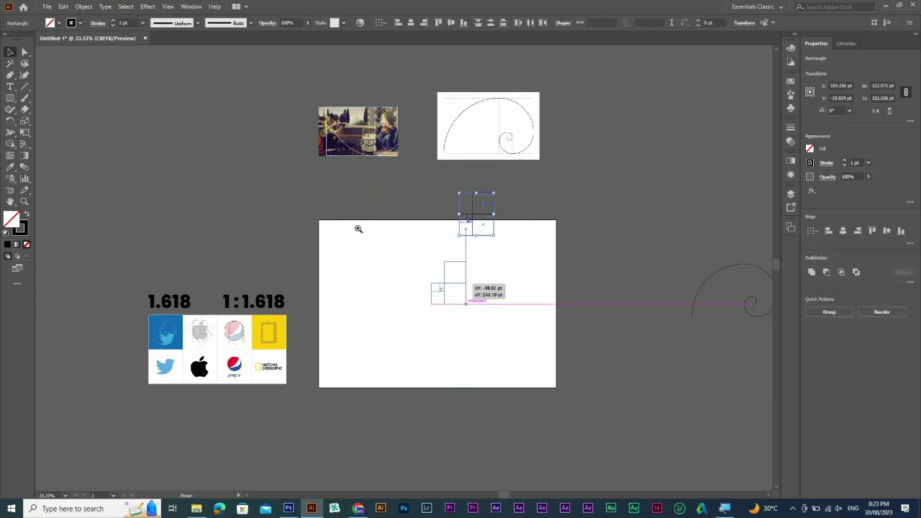
left_click_drag(361, 239, 550, 330)
left_click_drag(480, 159, 547, 182)
left_click_drag(547, 182, 459, 240)
left_click_drag(411, 191, 363, 152)
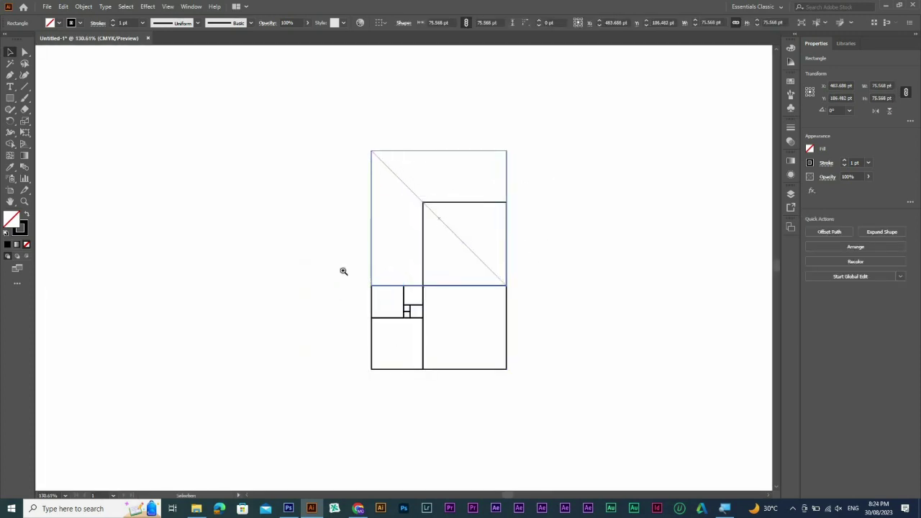
In Outline mode, refine the top square to about 122.07 pt and nudge it down so it meets the squares below exactly
left_click_drag(344, 270, 407, 299)
key("ctrl+y")
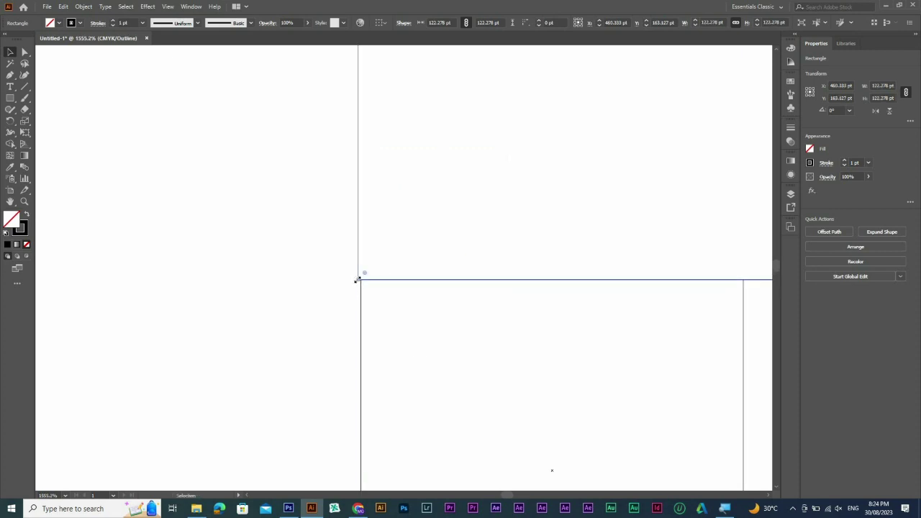
left_click_drag(357, 280, 360, 277)
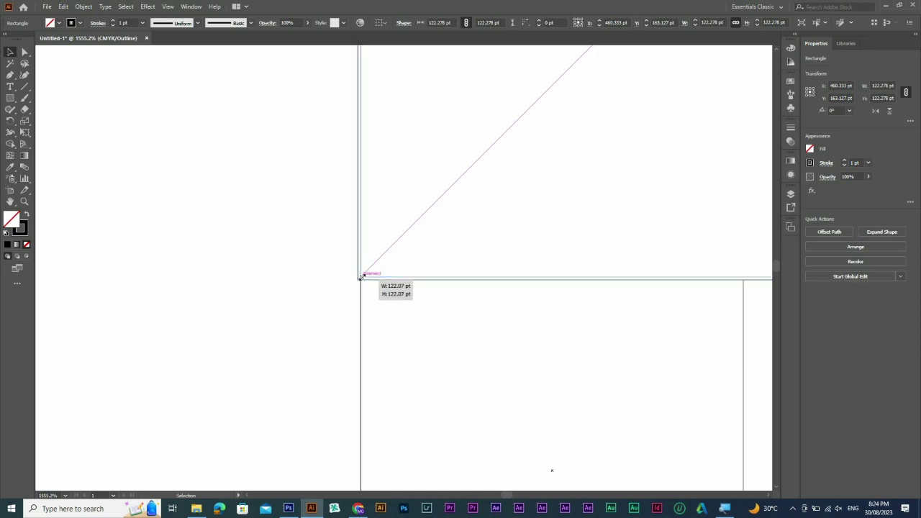
left_click_drag(357, 314, 358, 314)
left_click_drag(308, 251, 441, 315)
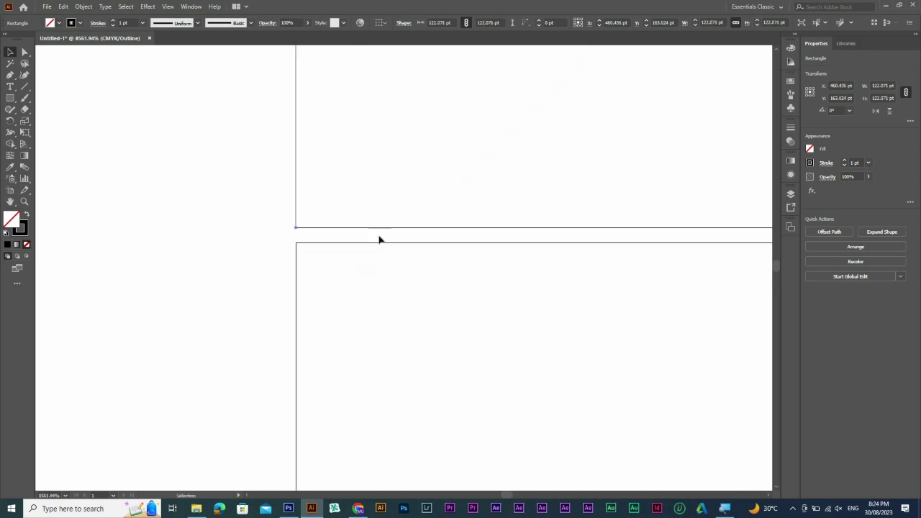
left_click_drag(313, 230, 313, 246)
key("ctrl+0")
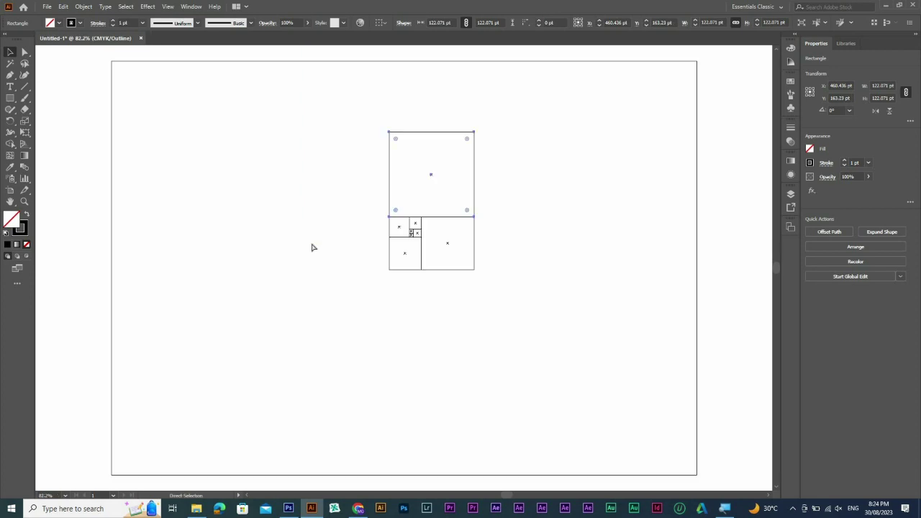
Return to Preview mode and examine how the edges of the stacked squares meet
key("ctrl+y")
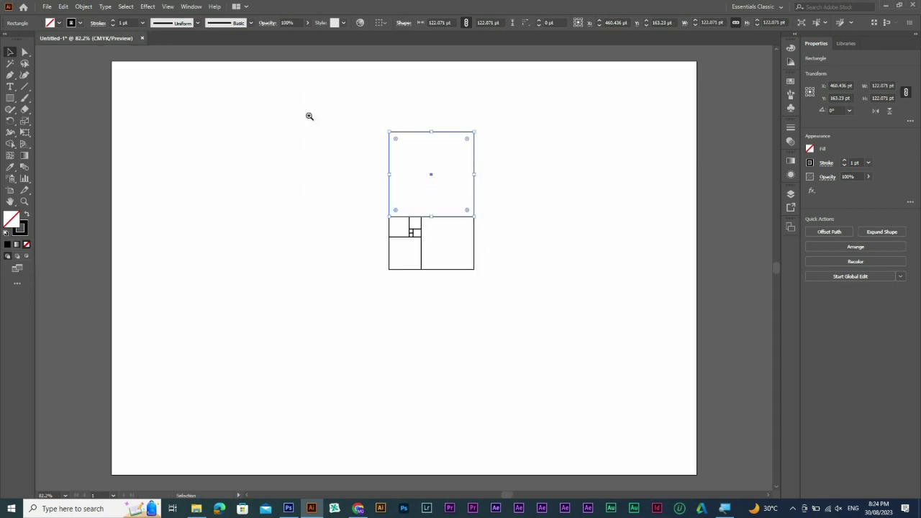
left_click(309, 116)
left_click_drag(309, 121, 599, 299)
left_click(418, 259, "ctrl+alt")
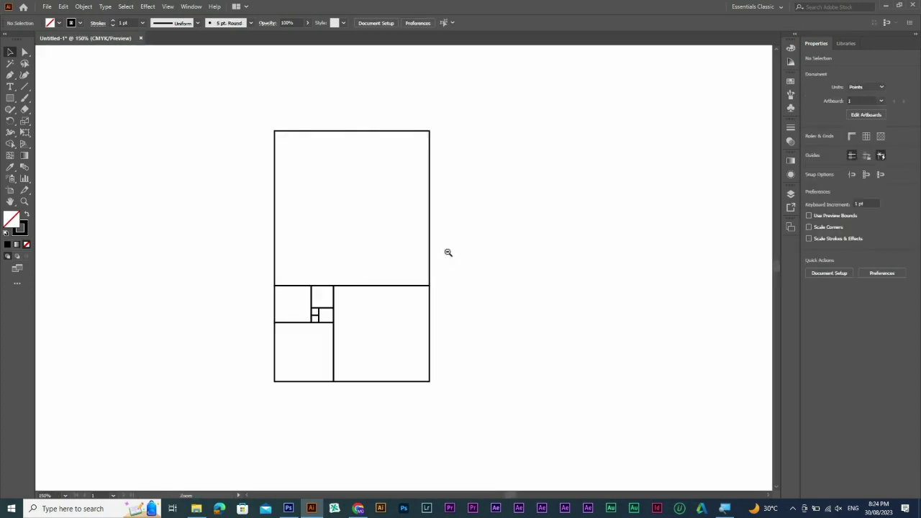
left_click(447, 252, "alt")
left_click(448, 257, "alt")
left_click(448, 261, "alt")
left_click_drag(448, 264, 437, 310)
Select all the squares and rotate them together by 90° so the arrangement lies horizontally
left_click_drag(218, 129, 514, 219)
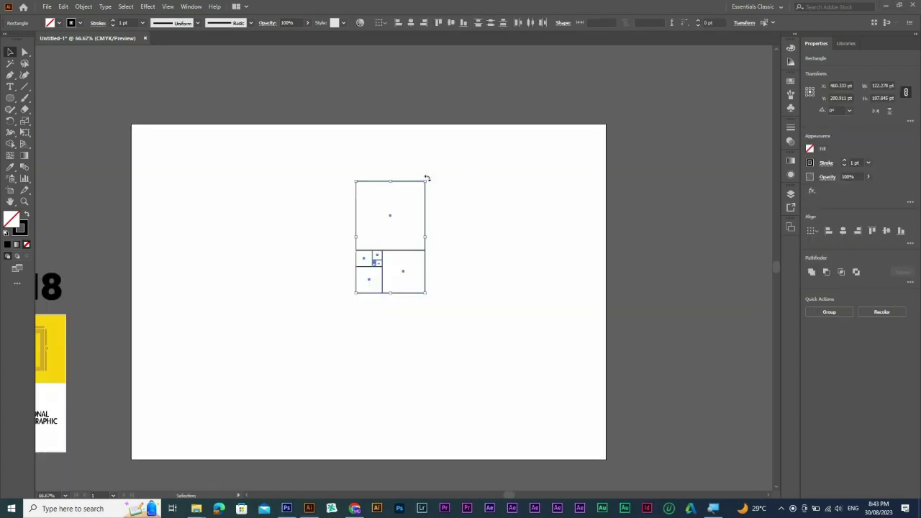
left_click_drag(424, 170, 444, 168)
left_click_drag(460, 354, 486, 226)
Display the enlarged squares in Outline mode and clear their selection
key("space")
left_click_drag(668, 248, 434, 249)
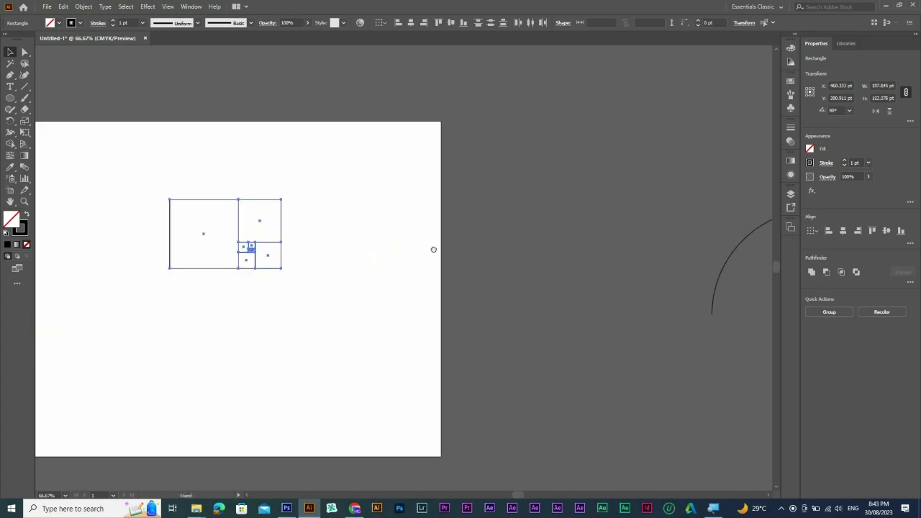
left_click_drag(120, 231, 238, 226)
left_click_drag(120, 223, 218, 210)
left_click_drag(334, 272, 165, 190)
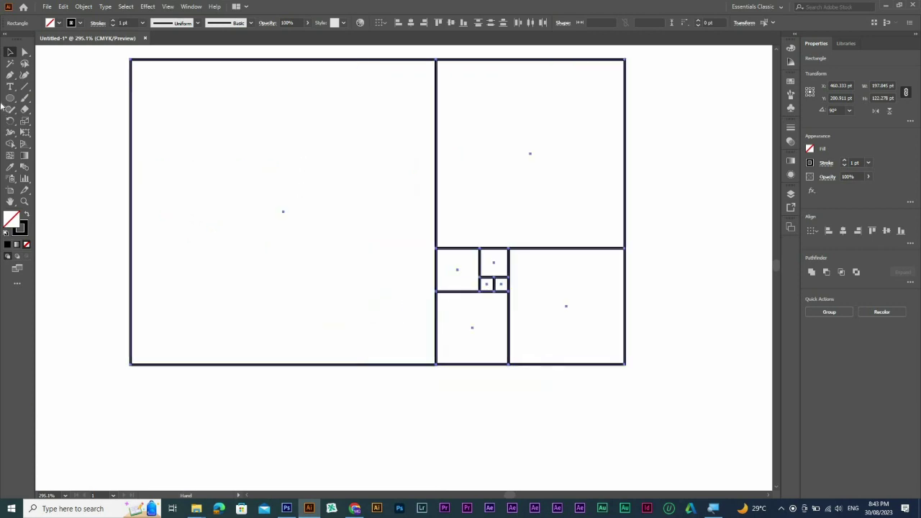
left_click(10, 99)
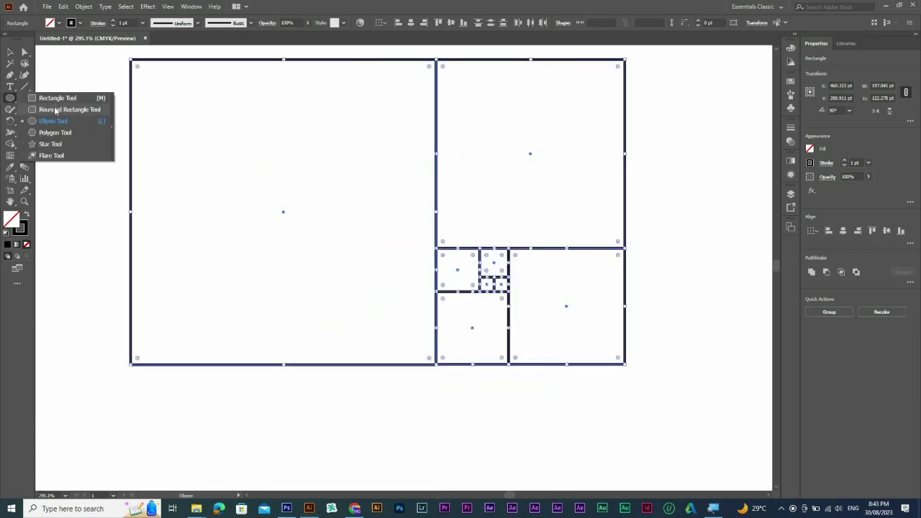
left_click(50, 110)
left_click_drag(10, 99, 50, 119)
key("ctrl+y")
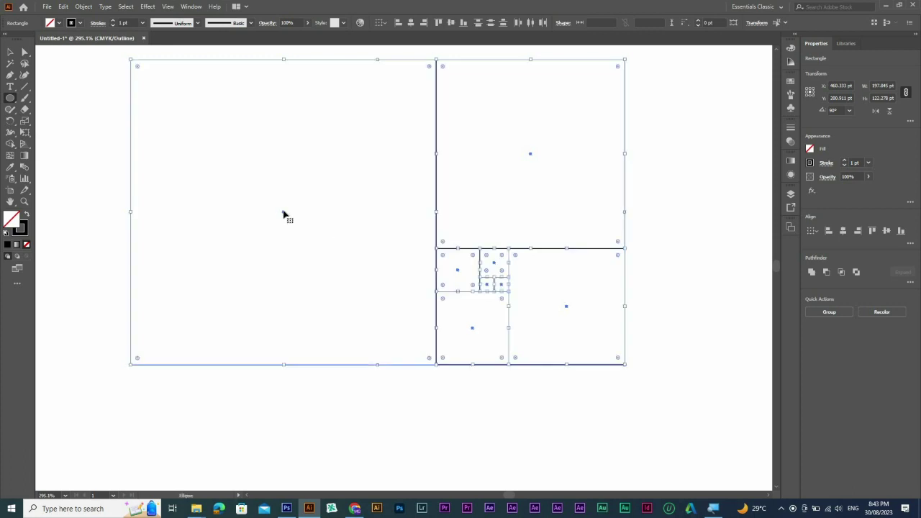
key("v")
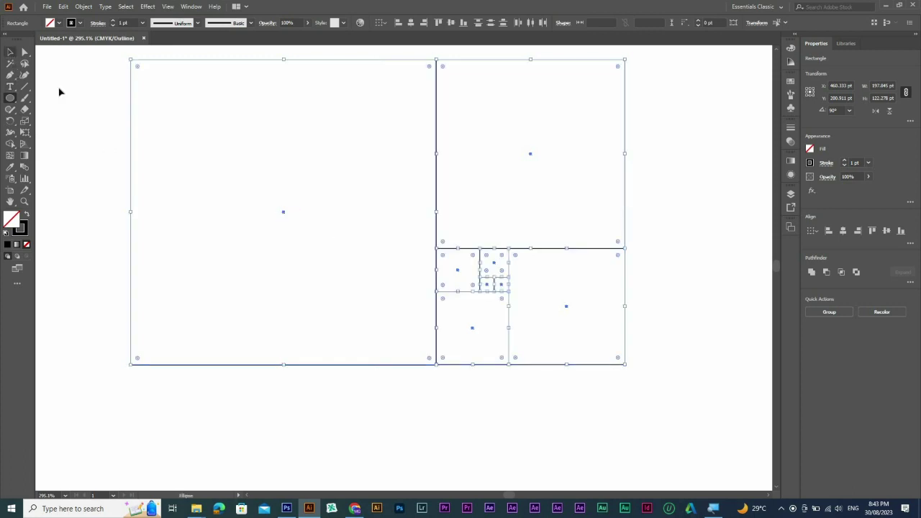
key("ctrl+shift+a")
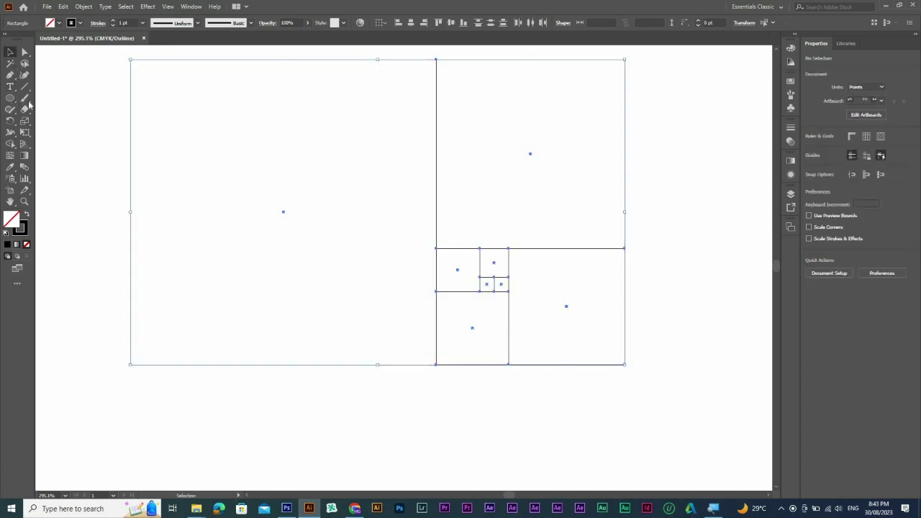
Draw circles of about 122.3 pt and 75.6 pt from the centres of the two largest squares, touching their edges
key("l")
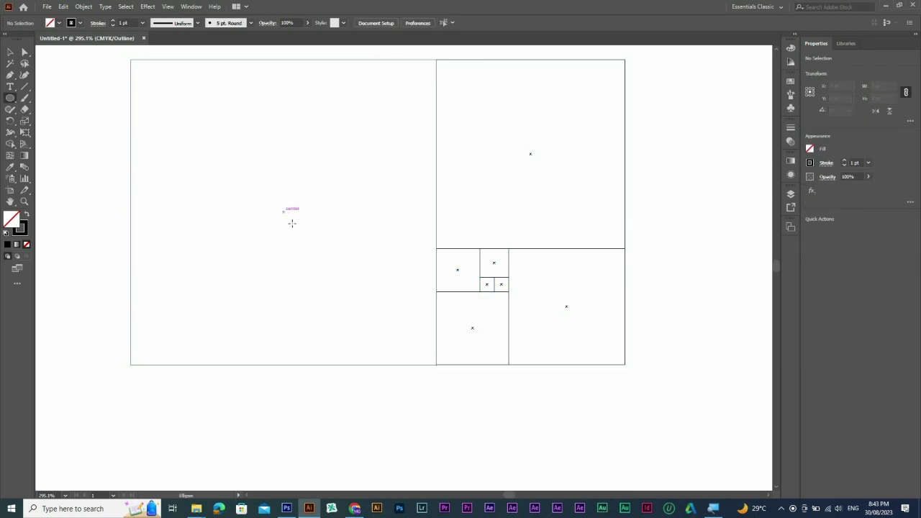
left_click_drag(283, 212, 434, 298)
scroll(464, 192, "right", 2)
scroll(464, 192, "up", 1)
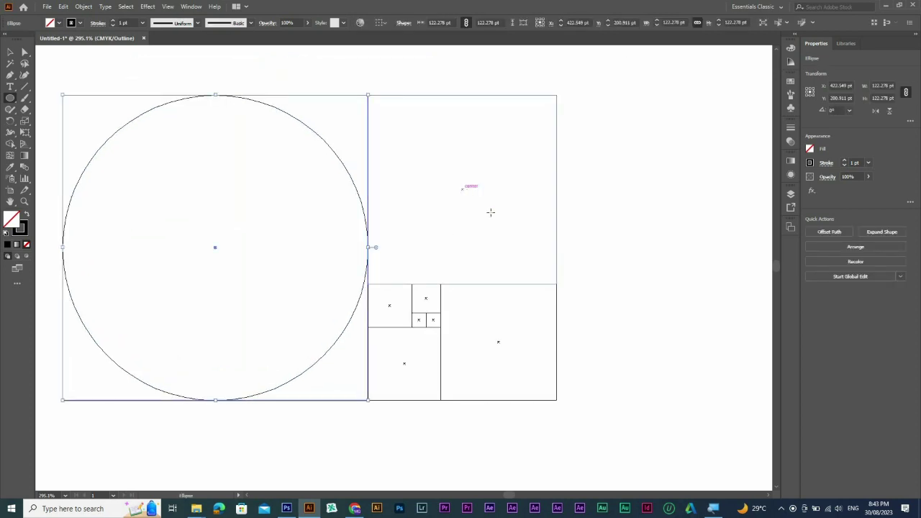
left_click_drag(462, 189, 557, 251)
Draw a 46.5 pt circle in the third-largest square and inscribe centred circles in four of the smaller squares, including 29.07 pt and 5.81 pt ones
key("ctrl+space")
left_click_drag(306, 263, 575, 380)
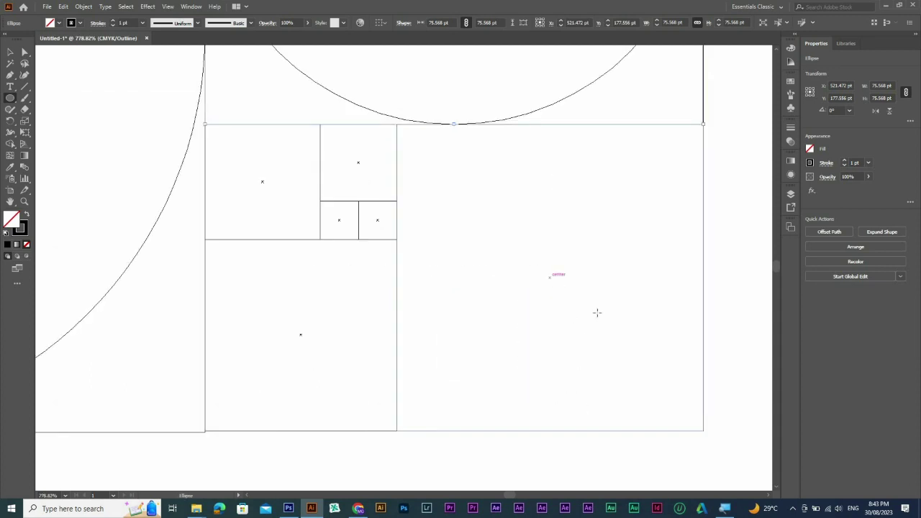
left_click_drag(597, 312, 703, 392)
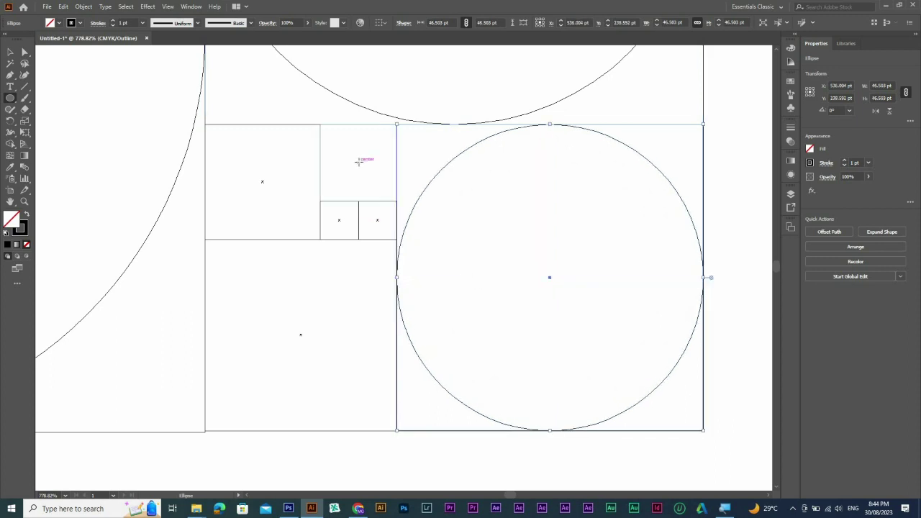
left_click_drag(358, 162, 397, 190)
left_click_drag(263, 181, 358, 231)
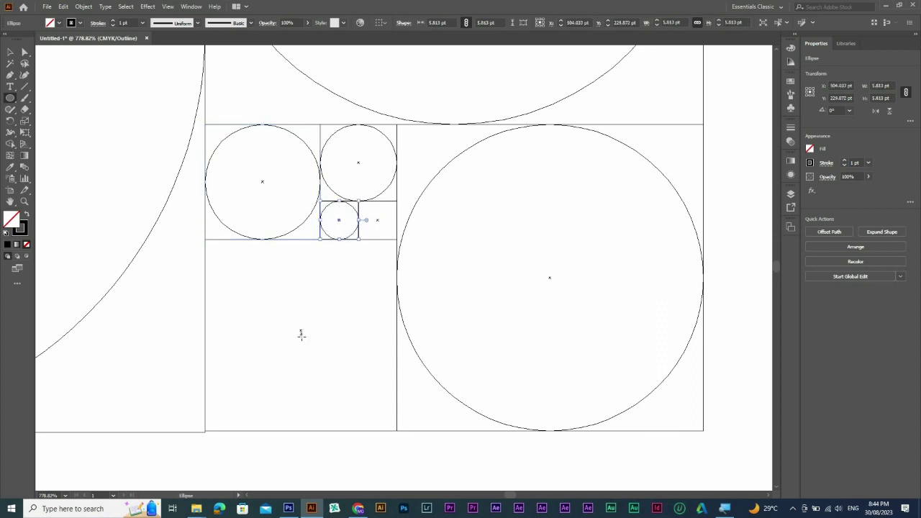
left_click_drag(301, 334, 395, 394)
Move all the squares and circles off the artboard to its right and place a copy back on the artboard
left_click(438, 344, "ctrl+alt")
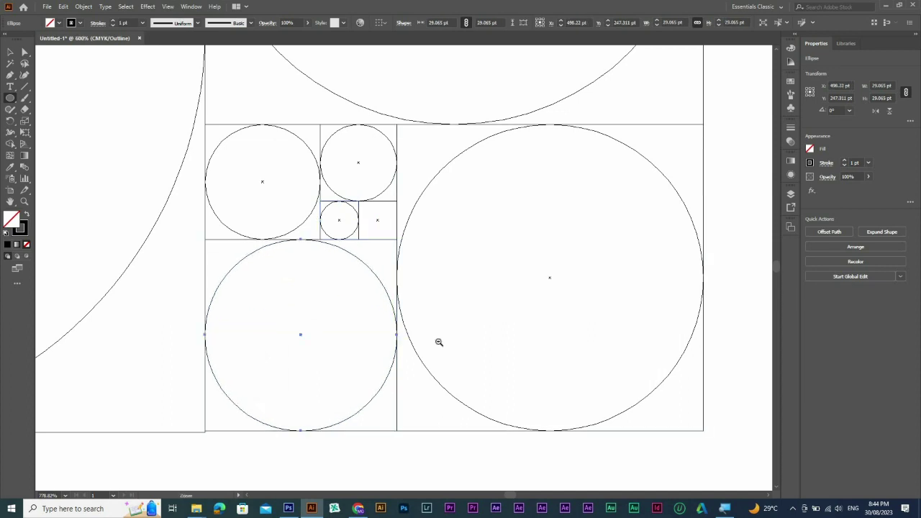
left_click(439, 342, "ctrl+alt")
left_click(438, 342, "ctrl+alt")
left_click(436, 318, "ctrl+alt")
left_click_drag(405, 221, 407, 333)
left_click(411, 231, "ctrl+alt")
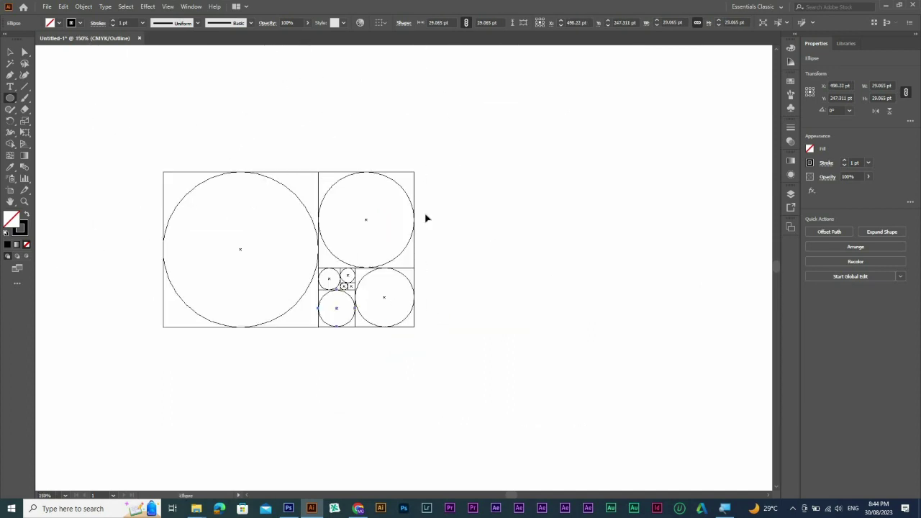
left_click(440, 204, "ctrl+alt")
scroll(442, 201, "down", 3)
mouse_move(440, 164)
left_mouse_down()
mouse_move(235, 307)
mouse_move(248, 287)
mouse_move(695, 248)
left_mouse_up()
left_click_drag(411, 283, 246, 280)
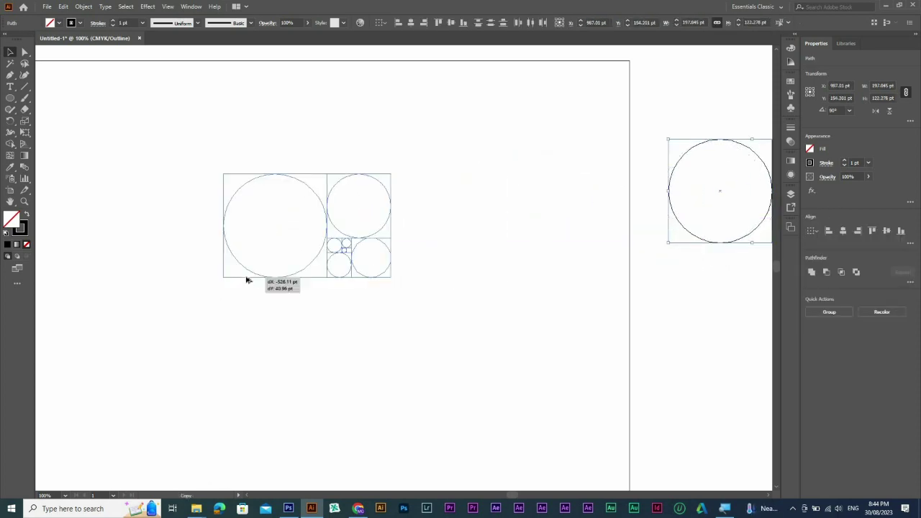
left_click_drag(430, 186, 430, 185)
Delete the three largest squares from the copy on the artboard, keeping their inscribed circles
left_click_drag(179, 175, 477, 286)
left_click_drag(585, 275, 409, 254)
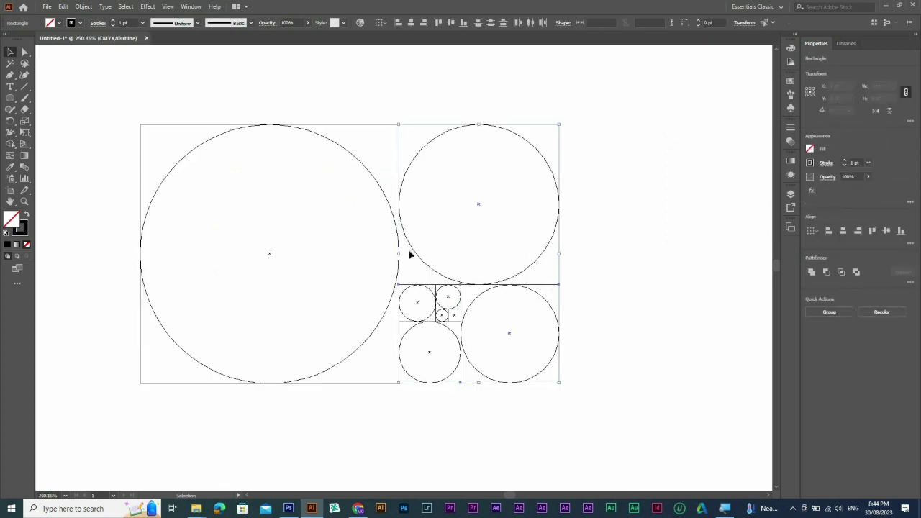
left_click(388, 126)
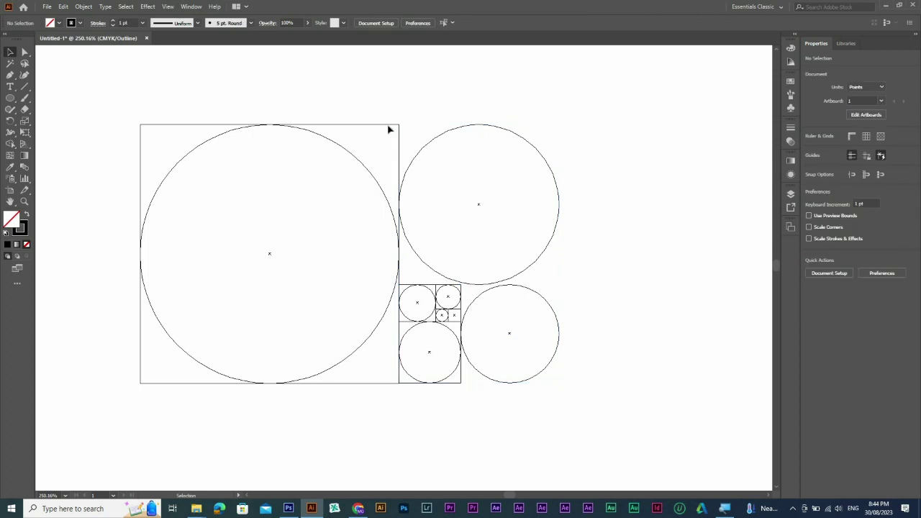
left_click(400, 327)
key("Delete")
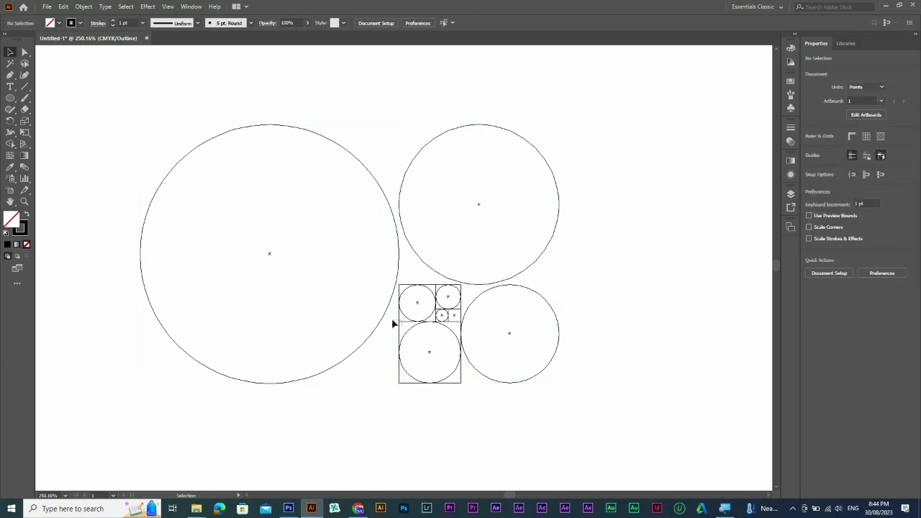
Delete the remaining small squares so that only the circles are left on the artboard
left_click(461, 328)
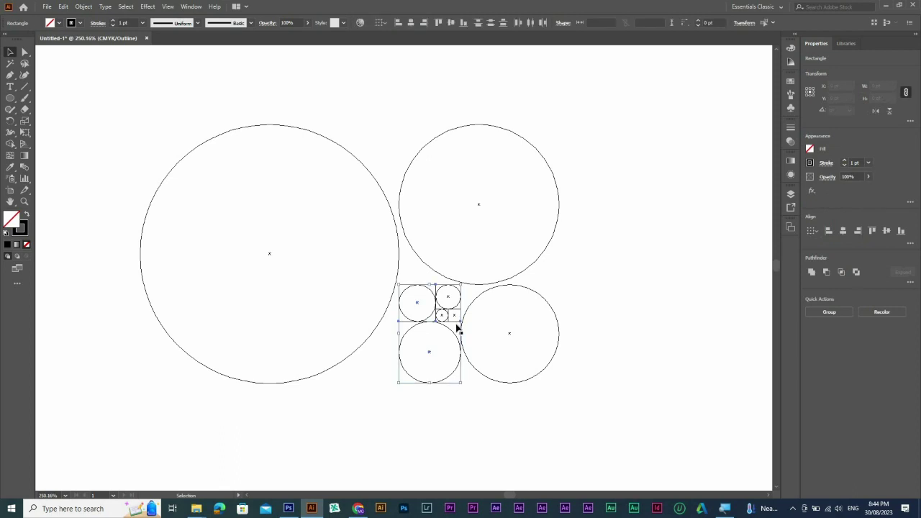
key("Delete")
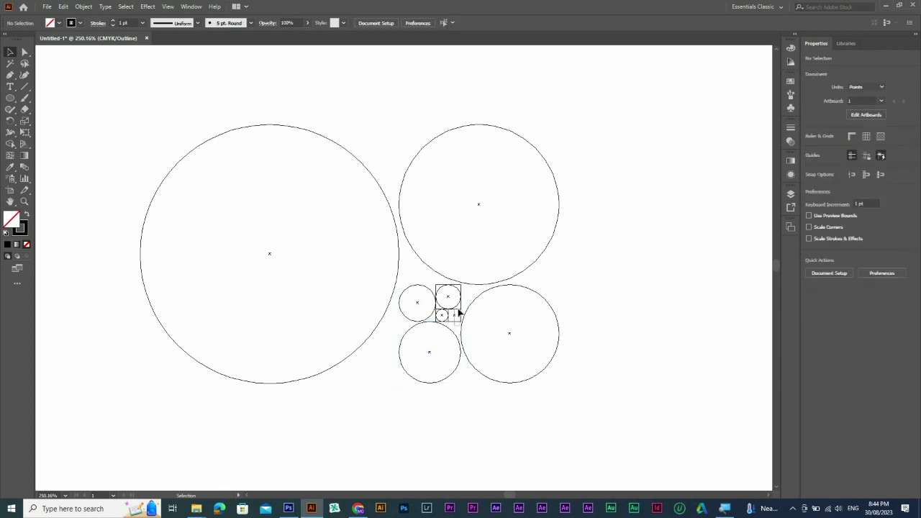
left_click(459, 311)
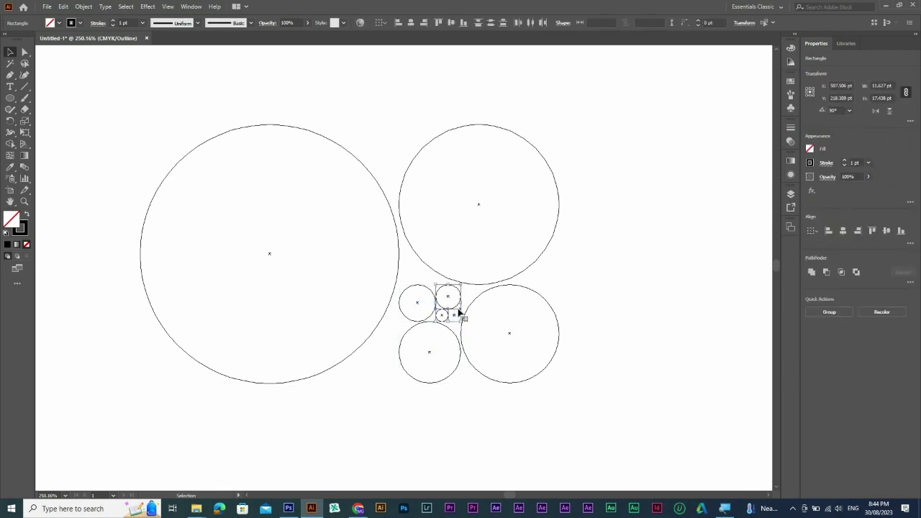
key("Delete")
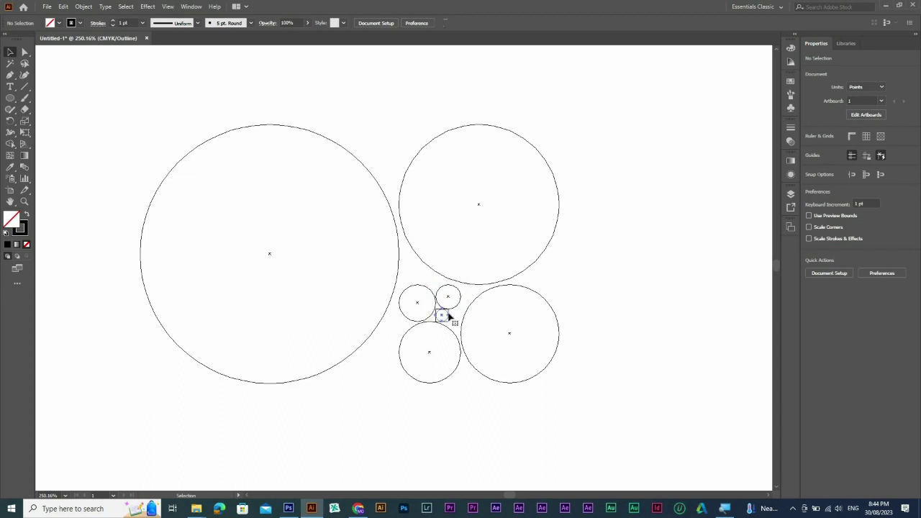
left_click(453, 318)
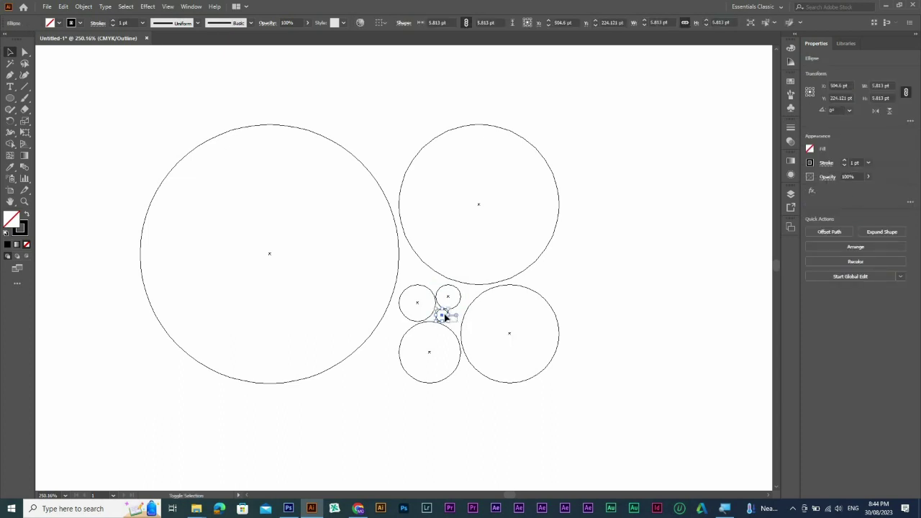
key("ctrl+z")
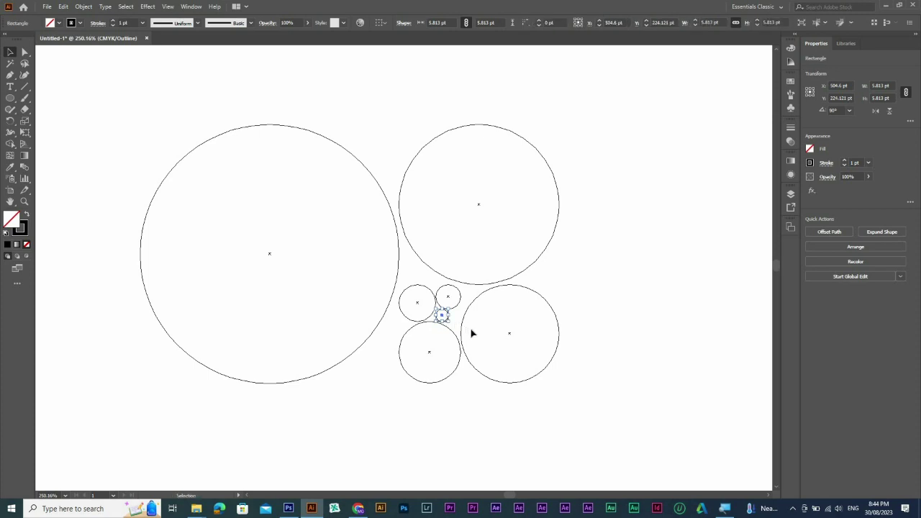
key("ctrl+shift+a")
key("ctrl+minus")
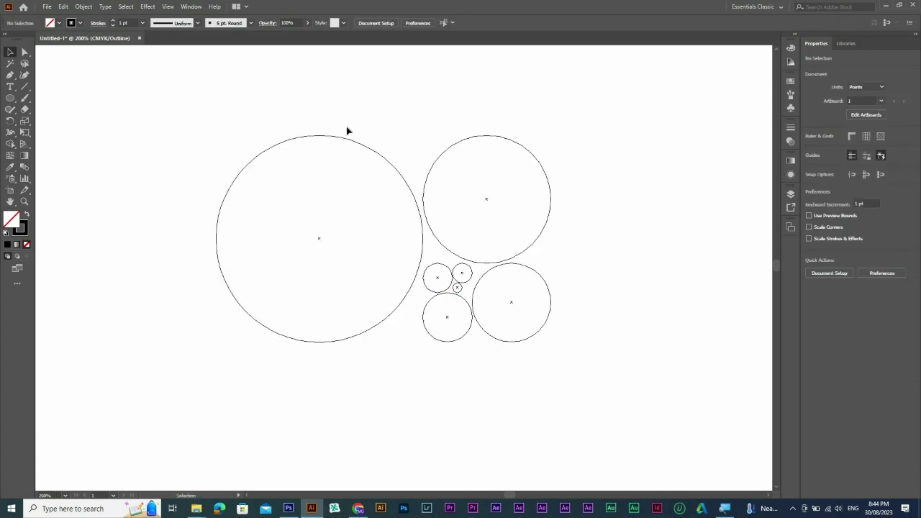
Return to Preview mode and align the horizontal centres of all the circles
key("ctrl+y")
mouse_move(315, 103)
left_mouse_down()
mouse_move(609, 360)
mouse_move(355, 52)
mouse_move(410, 25)
left_mouse_up()
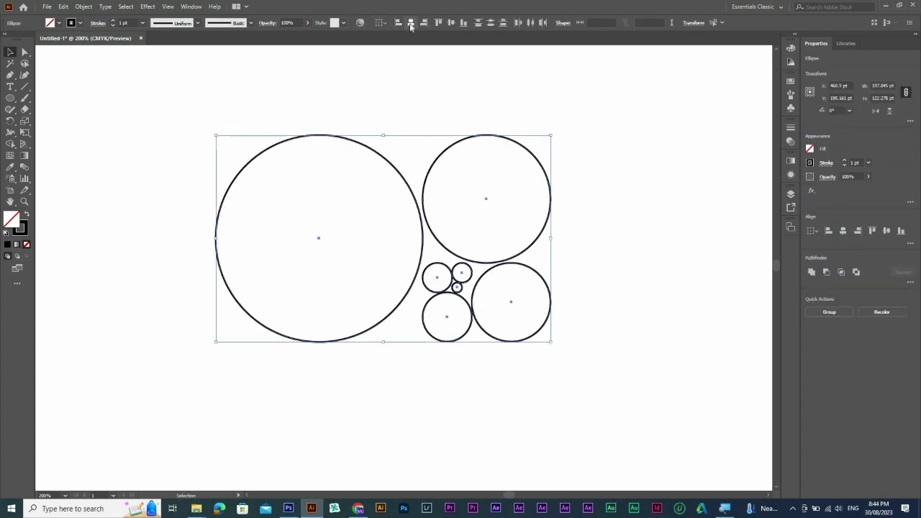
left_click(411, 22)
Try aligning the circles' vertical centres to form concentric rings, and undo that alignment
left_click(451, 23)
key("ctrl+space")
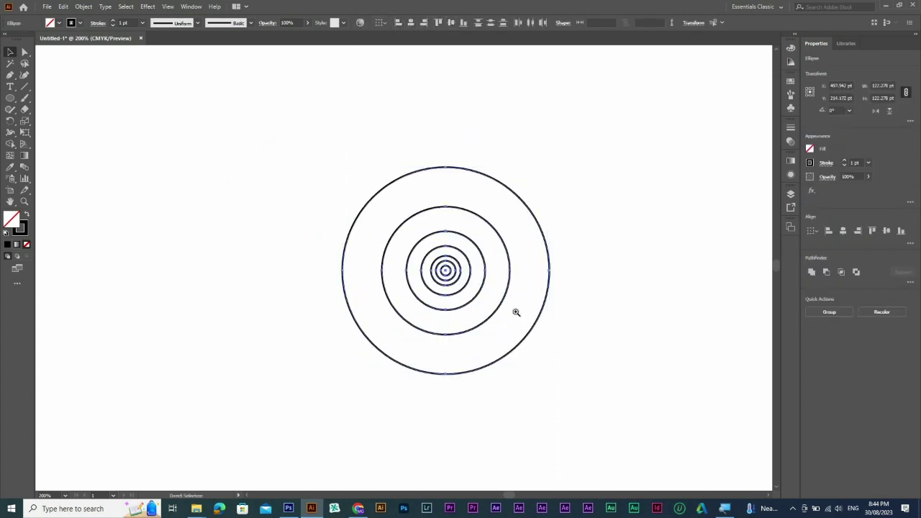
key("ctrl+z")
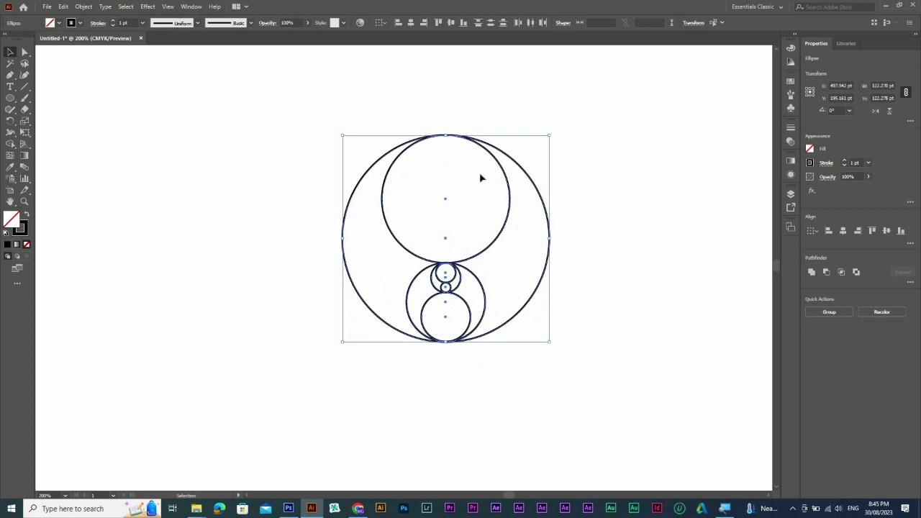
Examine in Outline mode where the horizontally centred circles touch one another
key("ctrl+space")
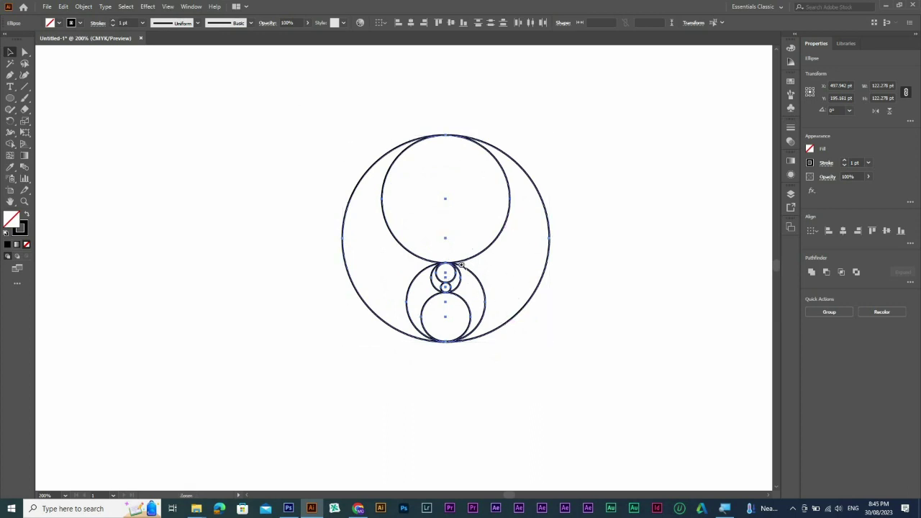
left_click_drag(300, 106, 632, 392)
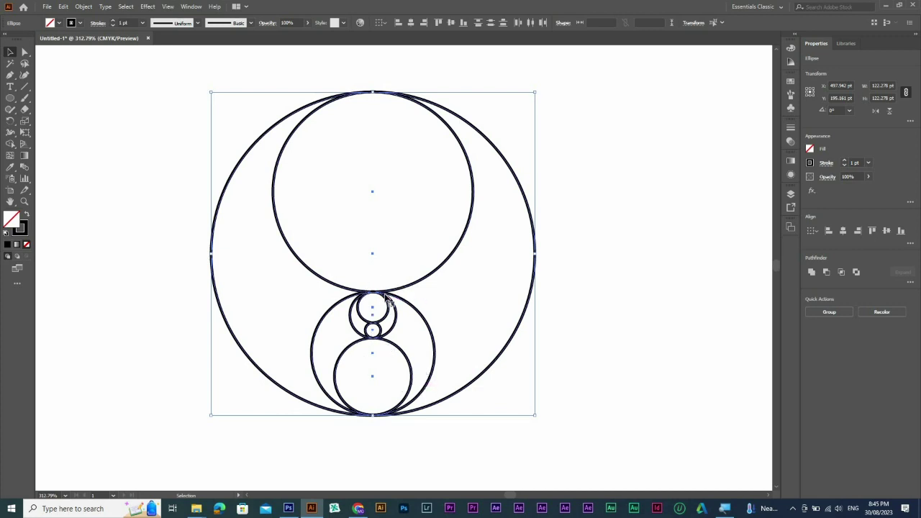
key("z")
left_click_drag(254, 200, 558, 390)
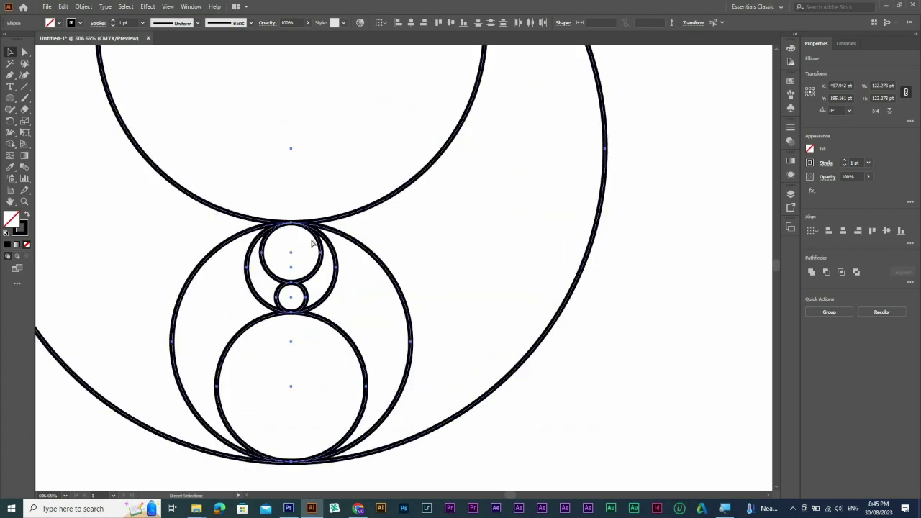
key("ctrl+y")
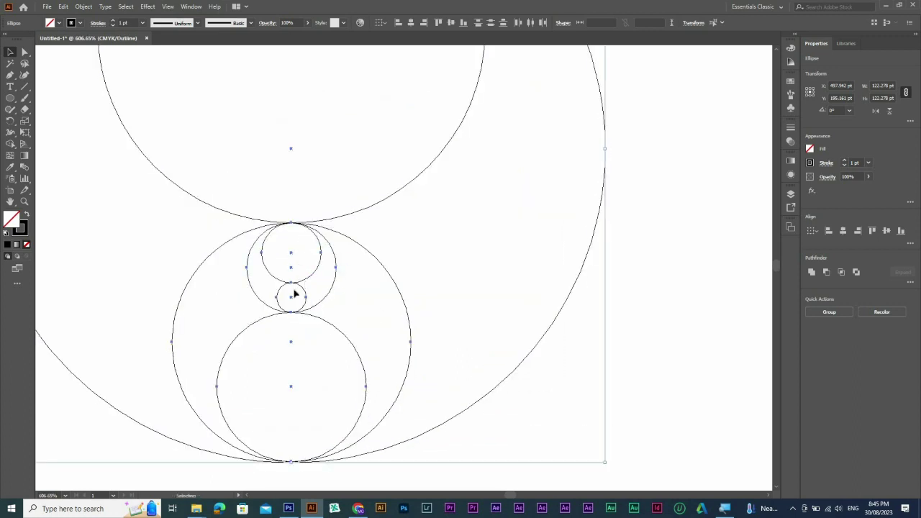
left_click(399, 302, "alt")
left_click(441, 241, "alt")
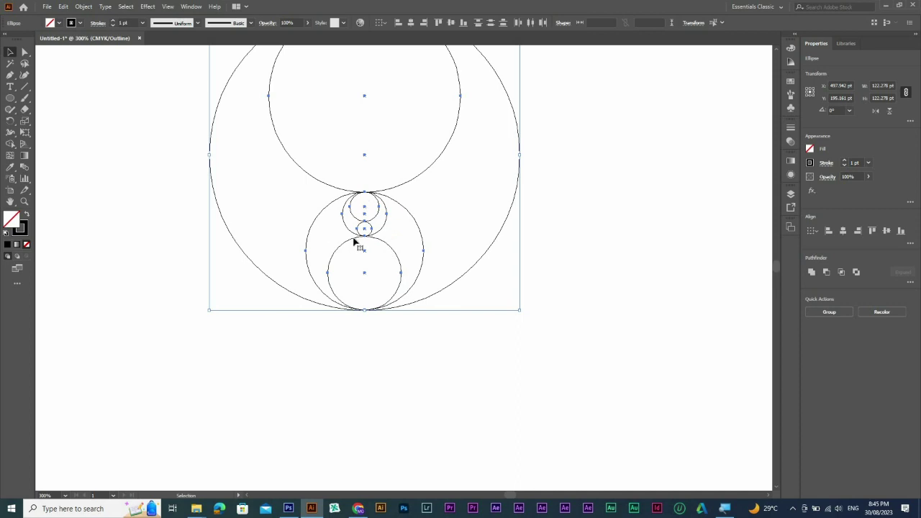
Examine up close the contact points between the smallest nested circles, including their relation to the larger circle below
left_click_drag(321, 194, 453, 276)
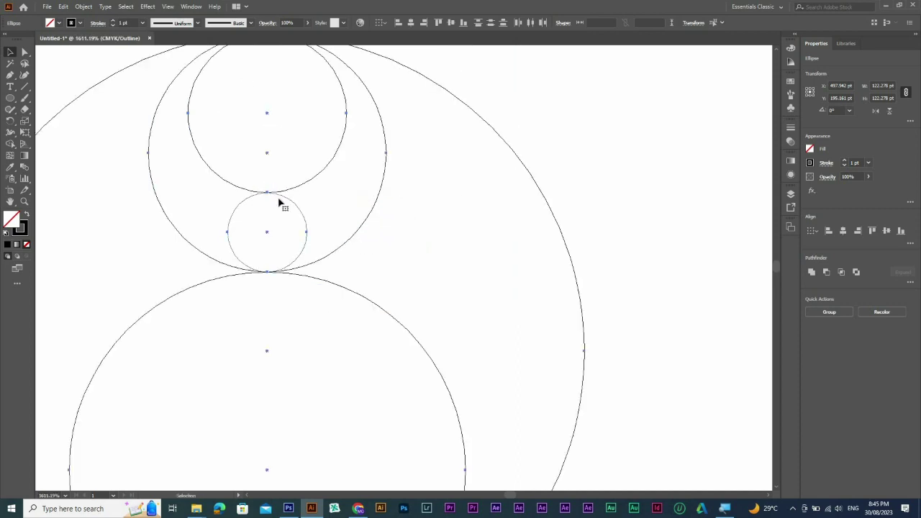
left_click(350, 238, "ctrl+alt")
left_click(372, 250, "ctrl+alt")
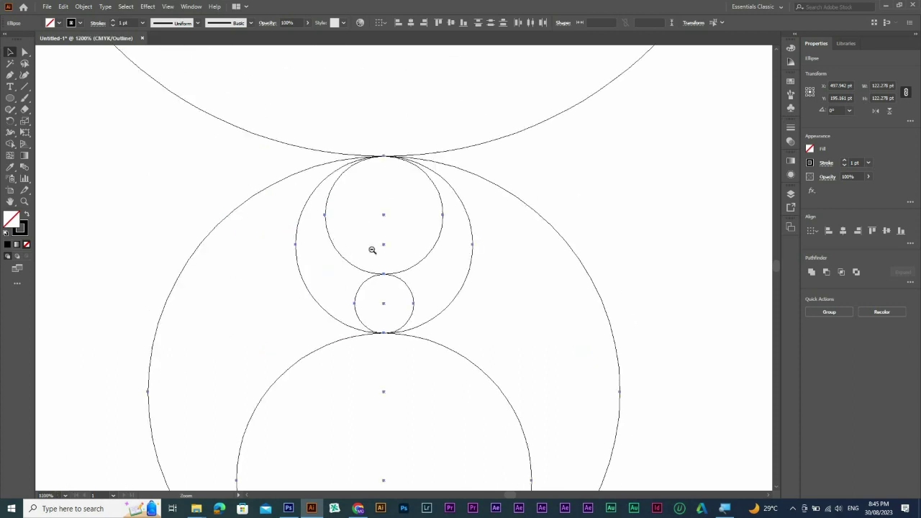
left_click(372, 250, "ctrl+alt")
left_click(370, 246, "ctrl+alt")
left_click(372, 245, "ctrl+alt")
left_click(459, 285, "ctrl+alt")
left_click(459, 286, "ctrl+alt")
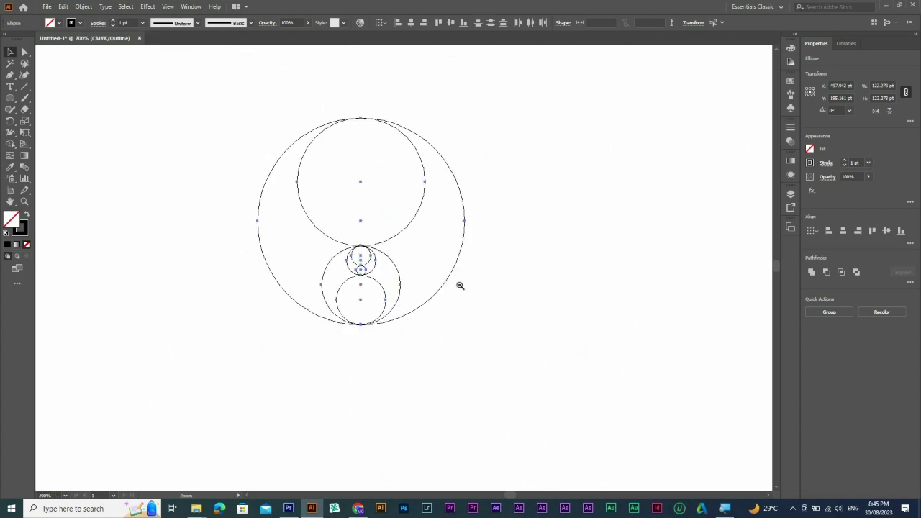
left_click(458, 286, "ctrl+alt")
Return to Preview mode and align the vertical centres of all the circles to form concentric rings
key("ctrl+y")
left_click(396, 287, "ctrl+alt")
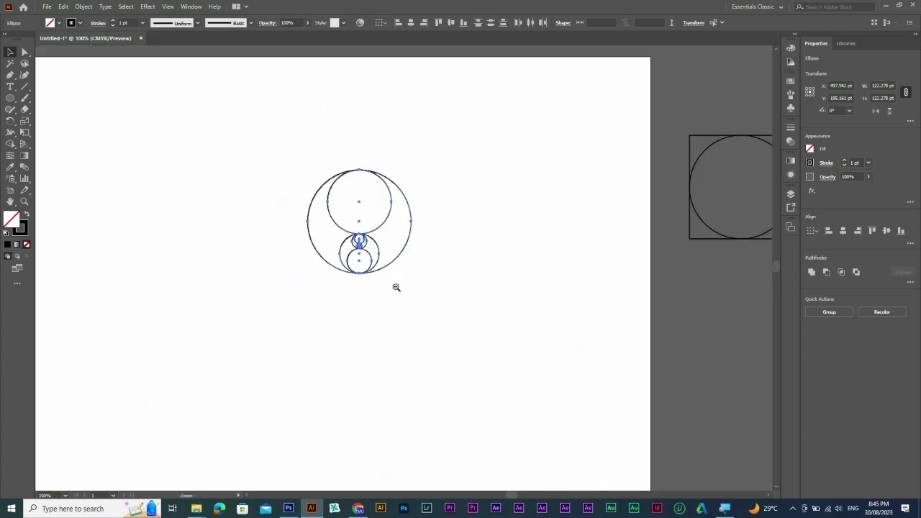
left_click(451, 22)
Enlarge the concentric rings proportionally to about 279 pt across and move them near the middle of the artboard
left_click(382, 244, "ctrl+alt")
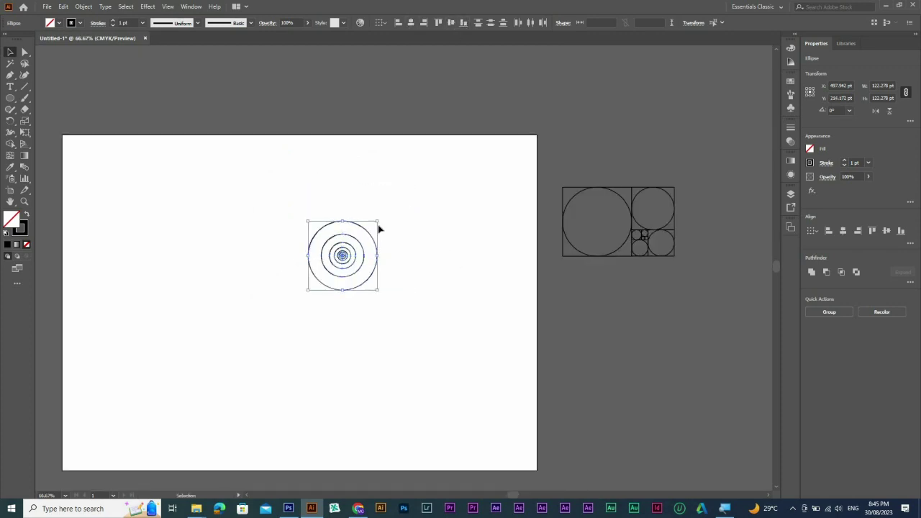
left_click_drag(377, 222, 476, 178)
mouse_move(442, 208)
left_mouse_down()
mouse_move(451, 264)
mouse_move(507, 281)
mouse_move(393, 247)
left_mouse_up()
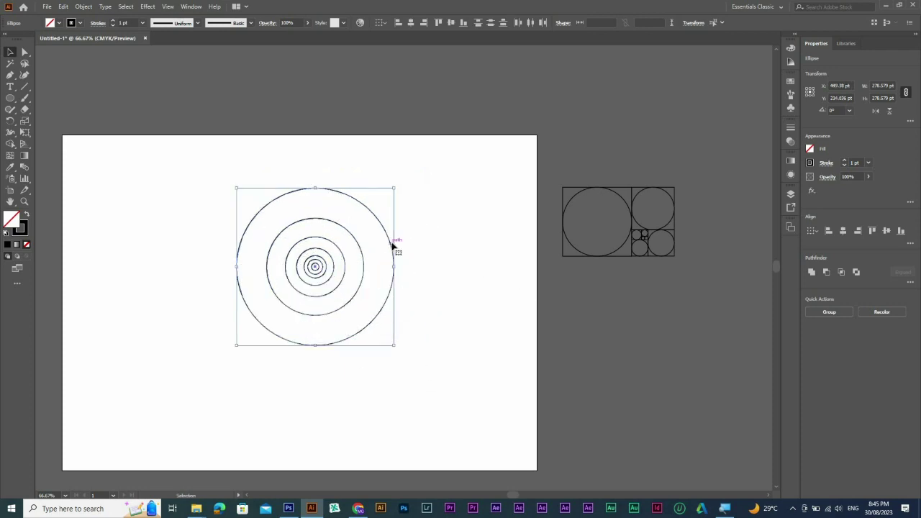